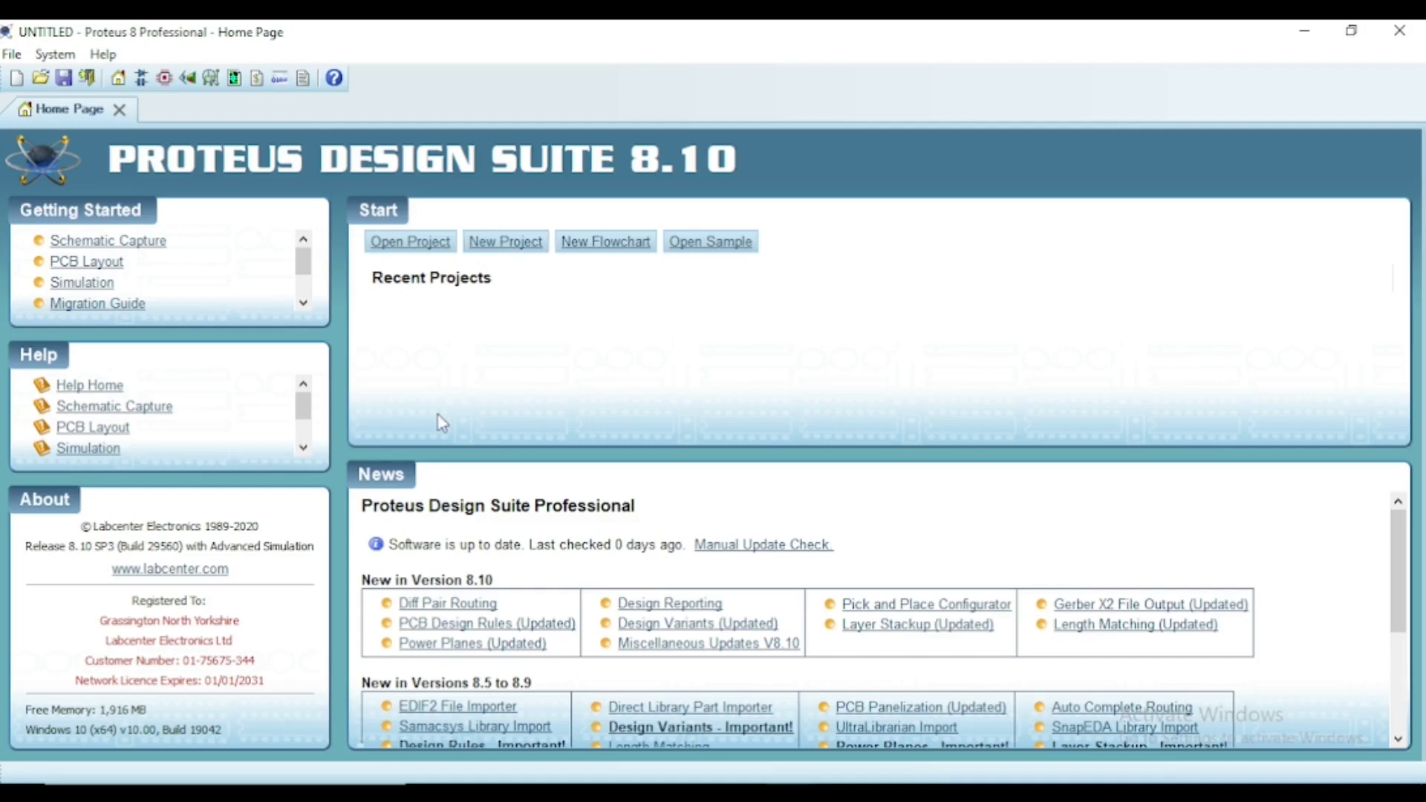
# Step: Look through the File menu, then launch New Project from the Home Page's Start panel
pyautogui.click(11, 54)
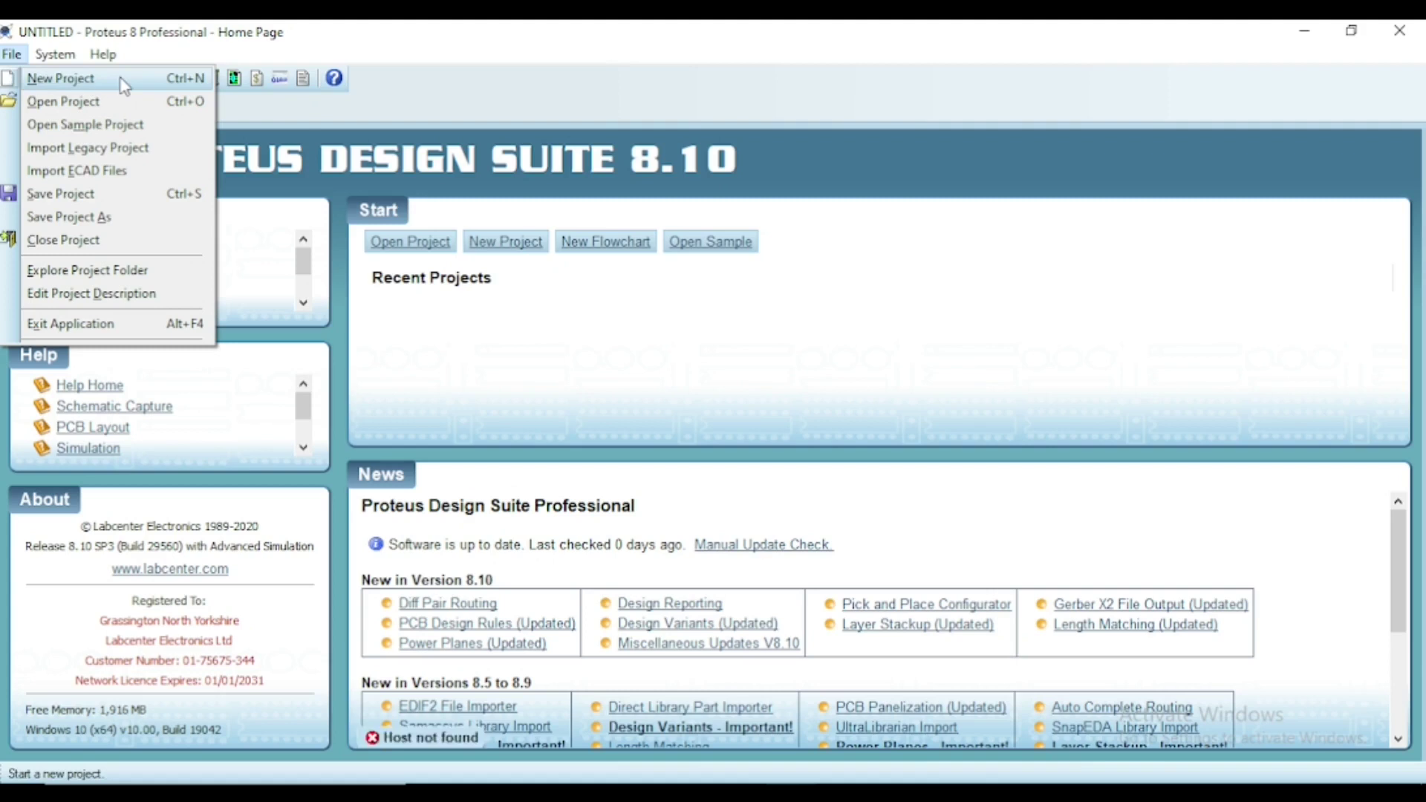
pyautogui.click(215, 229)
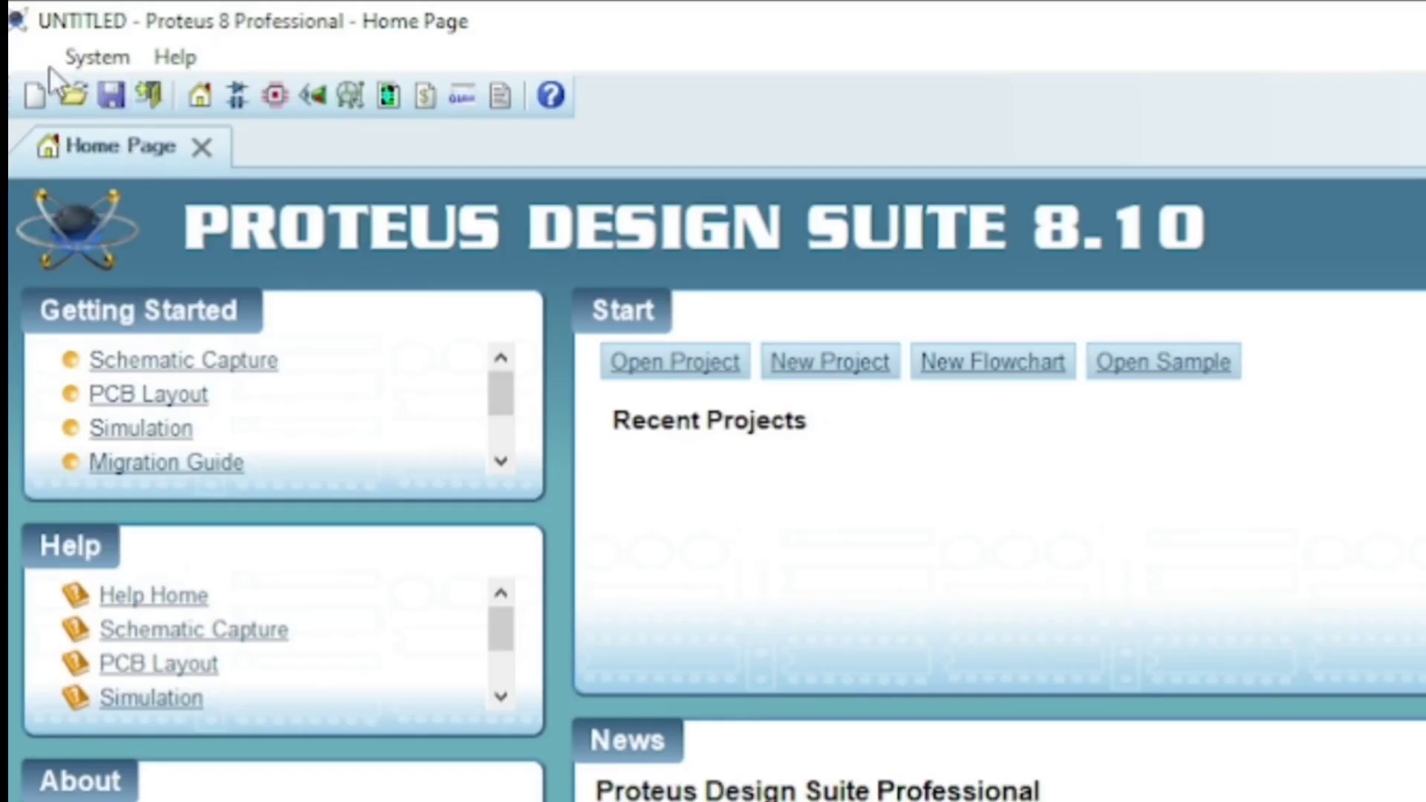
pyautogui.click(11, 54)
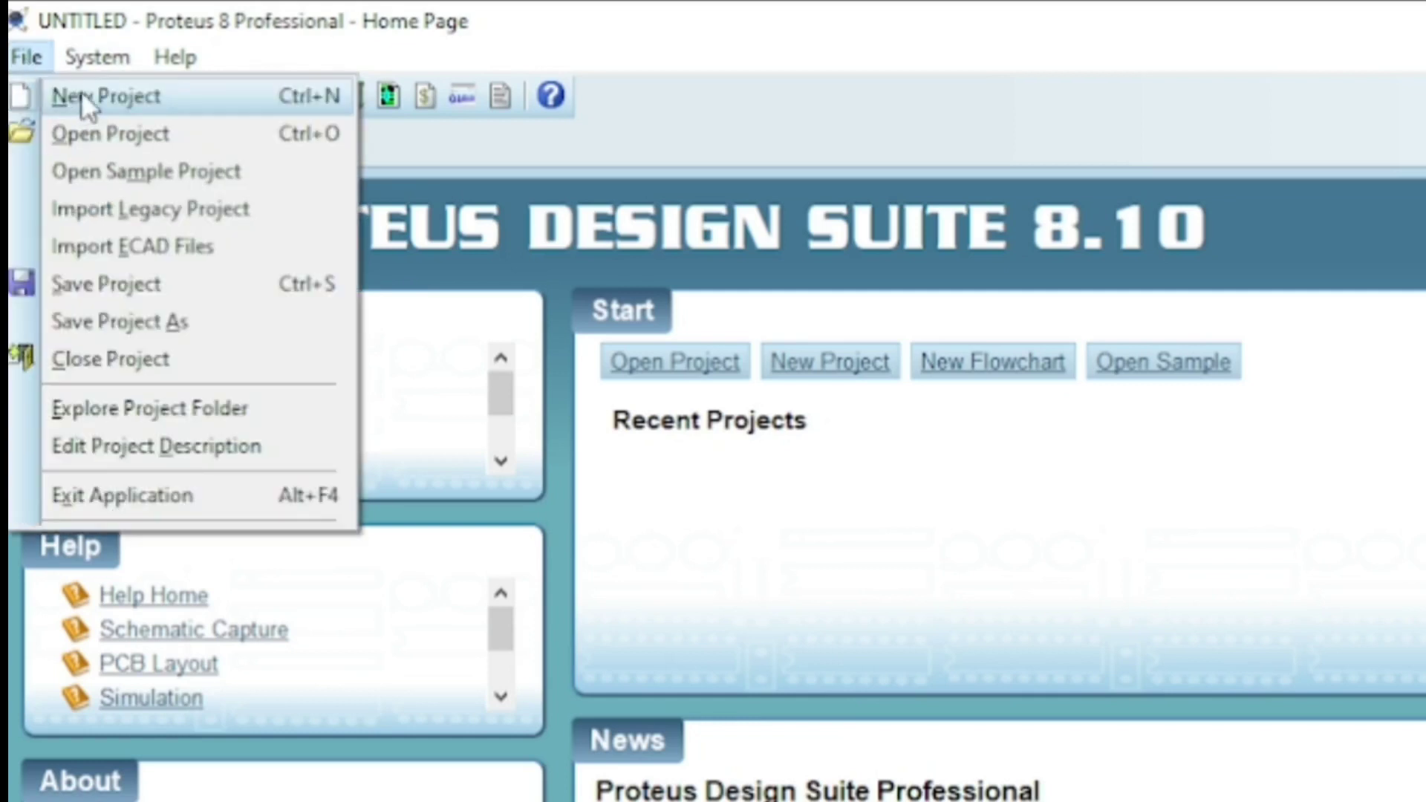
pyautogui.click(888, 560)
pyautogui.click(843, 369)
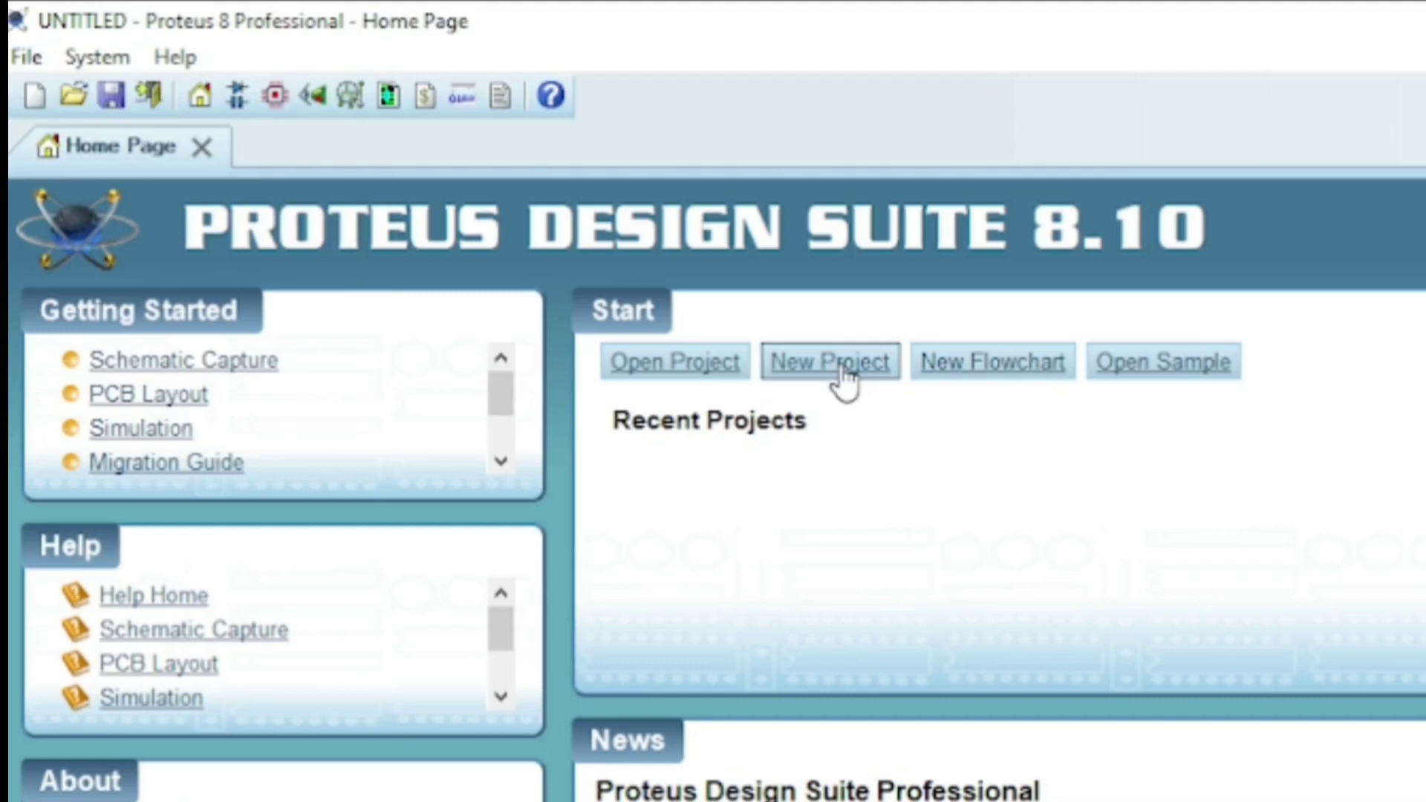
# Step: In the New Project wizard, rename the project to protestest and choose the Desktop folder
pyautogui.click(839, 364)
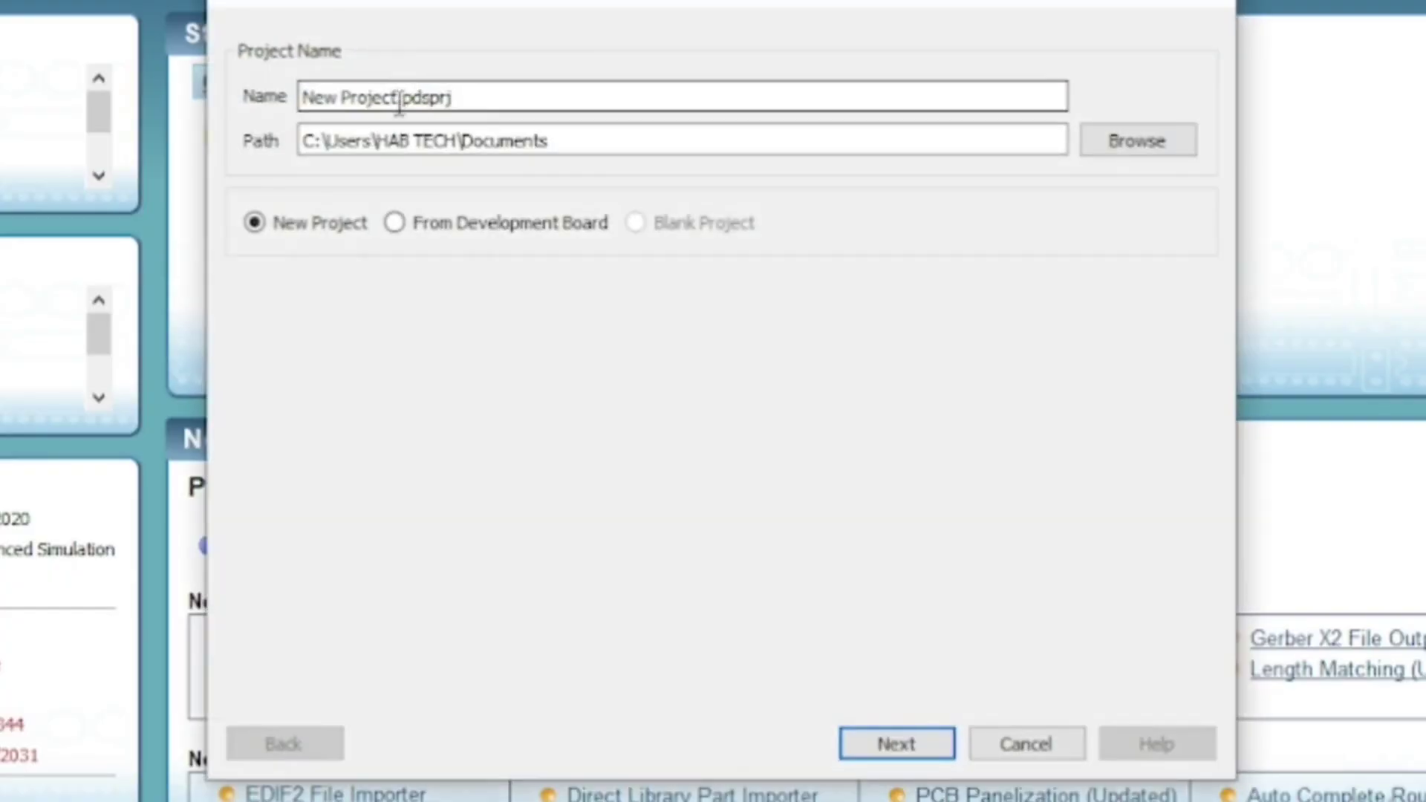
pyautogui.moveTo(401, 97); pyautogui.dragTo(301, 98)
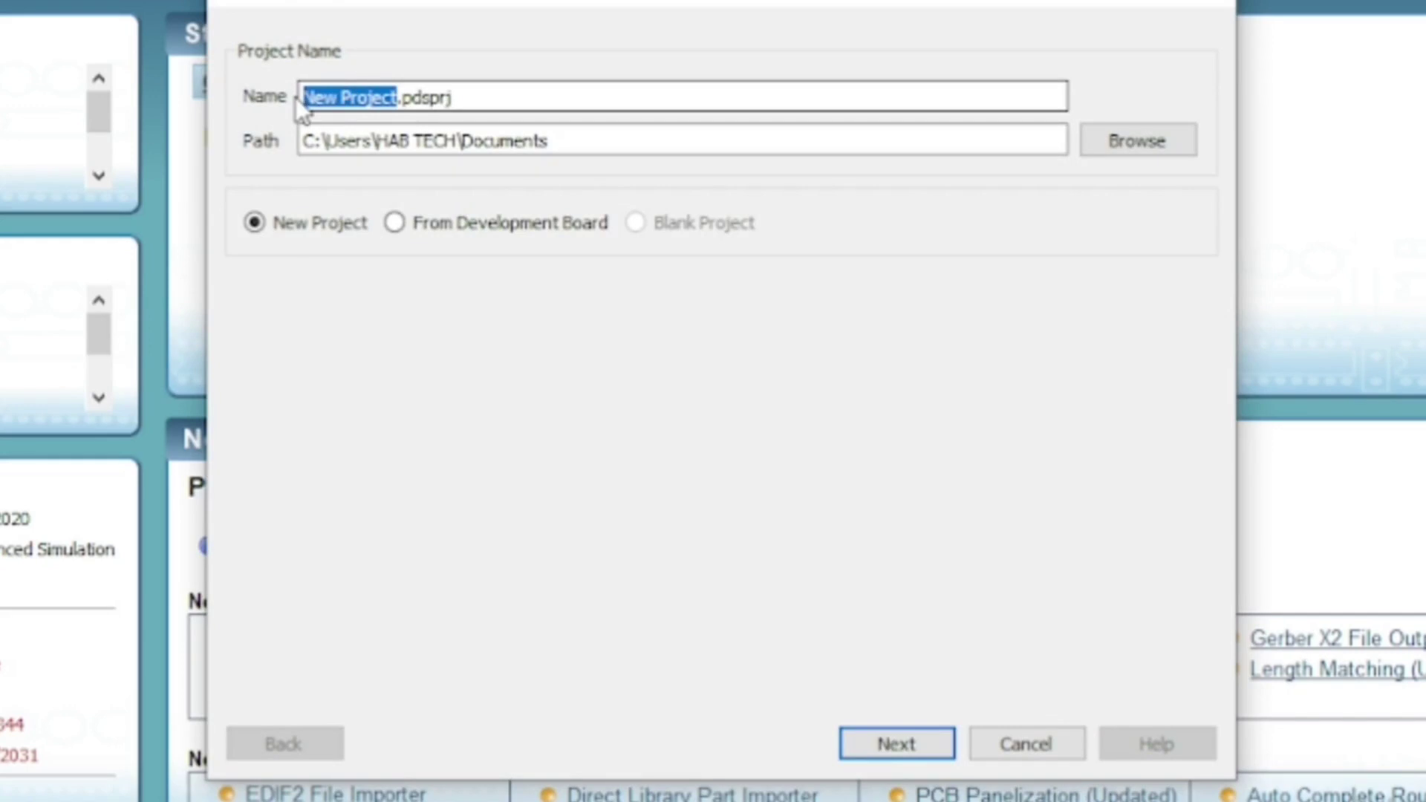
pyautogui.write('prote')
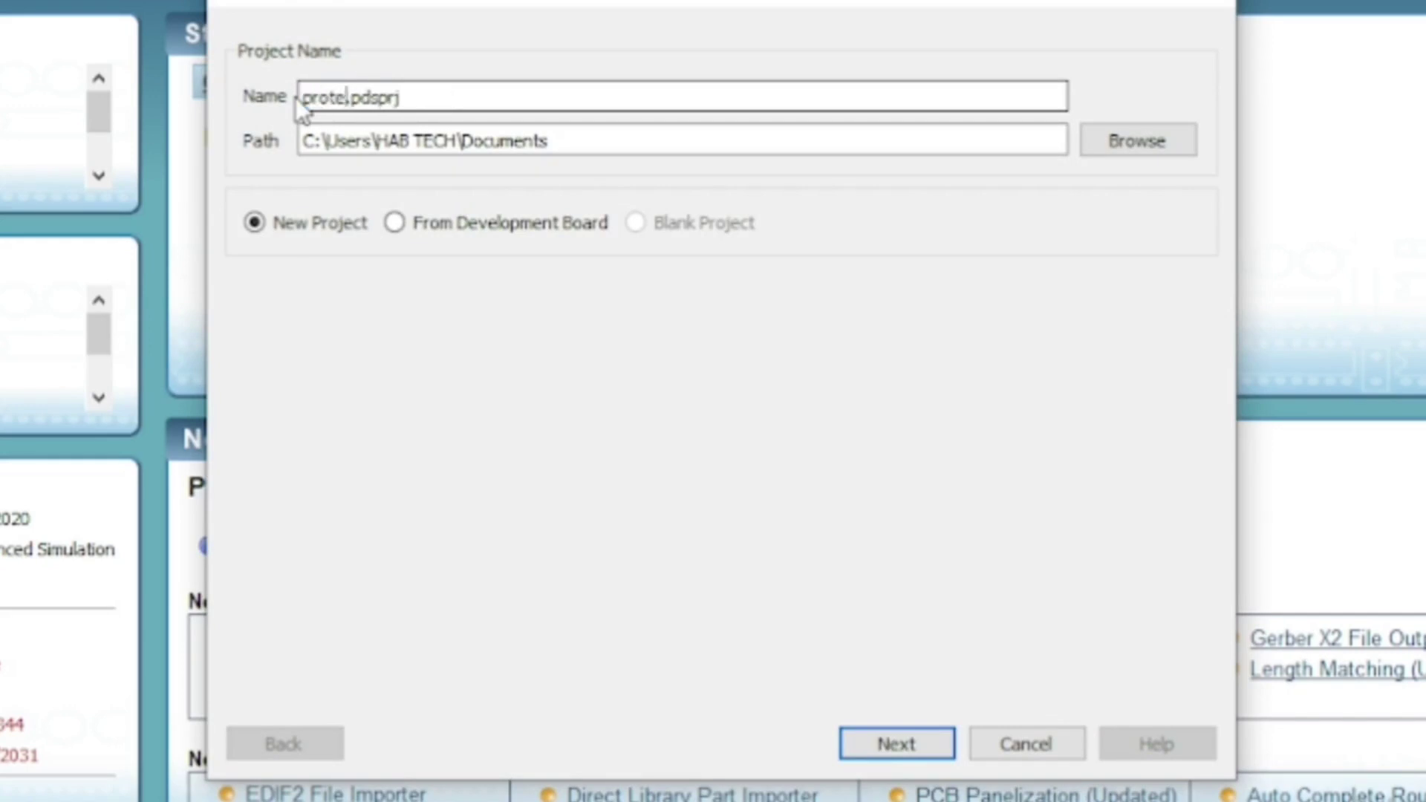
pyautogui.write('stest')
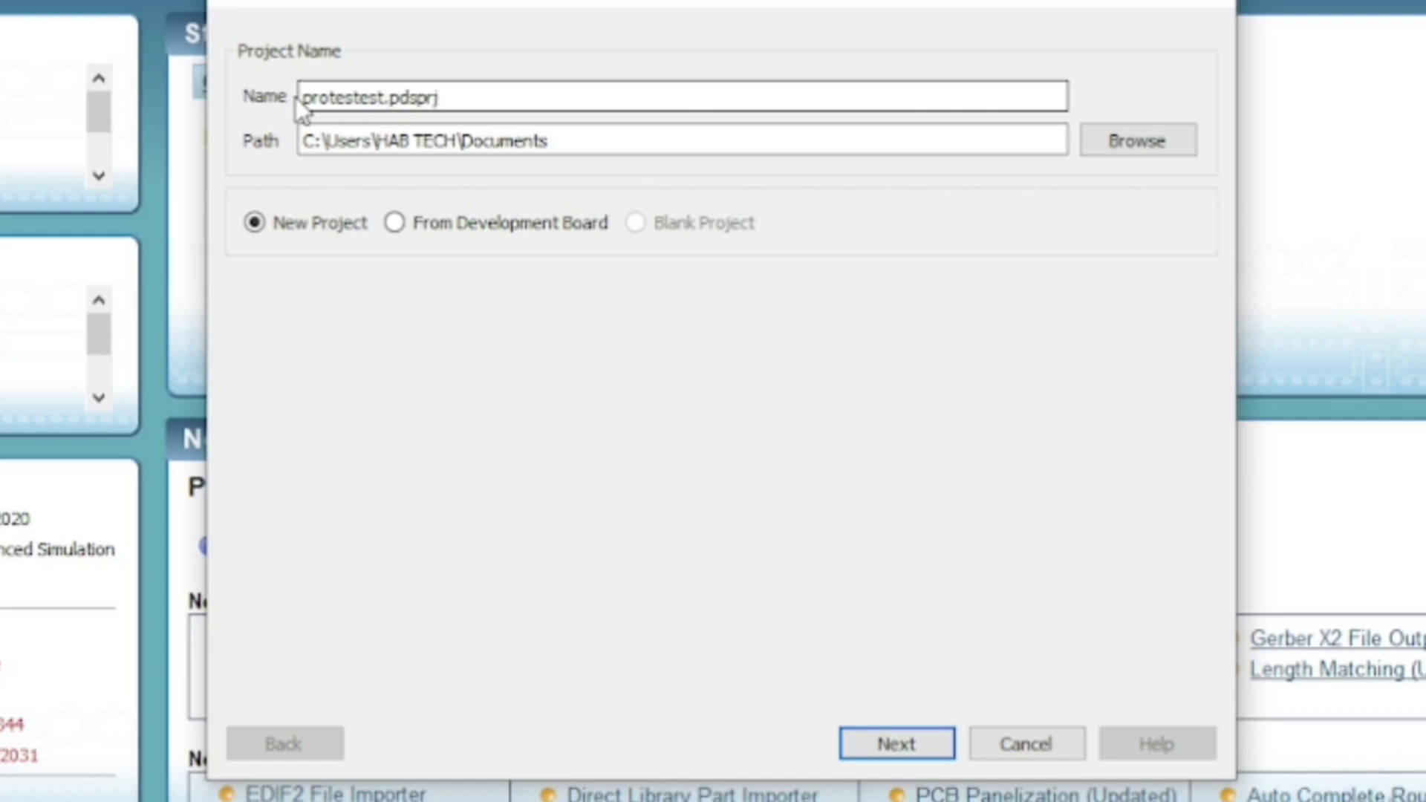
pyautogui.click(1130, 151)
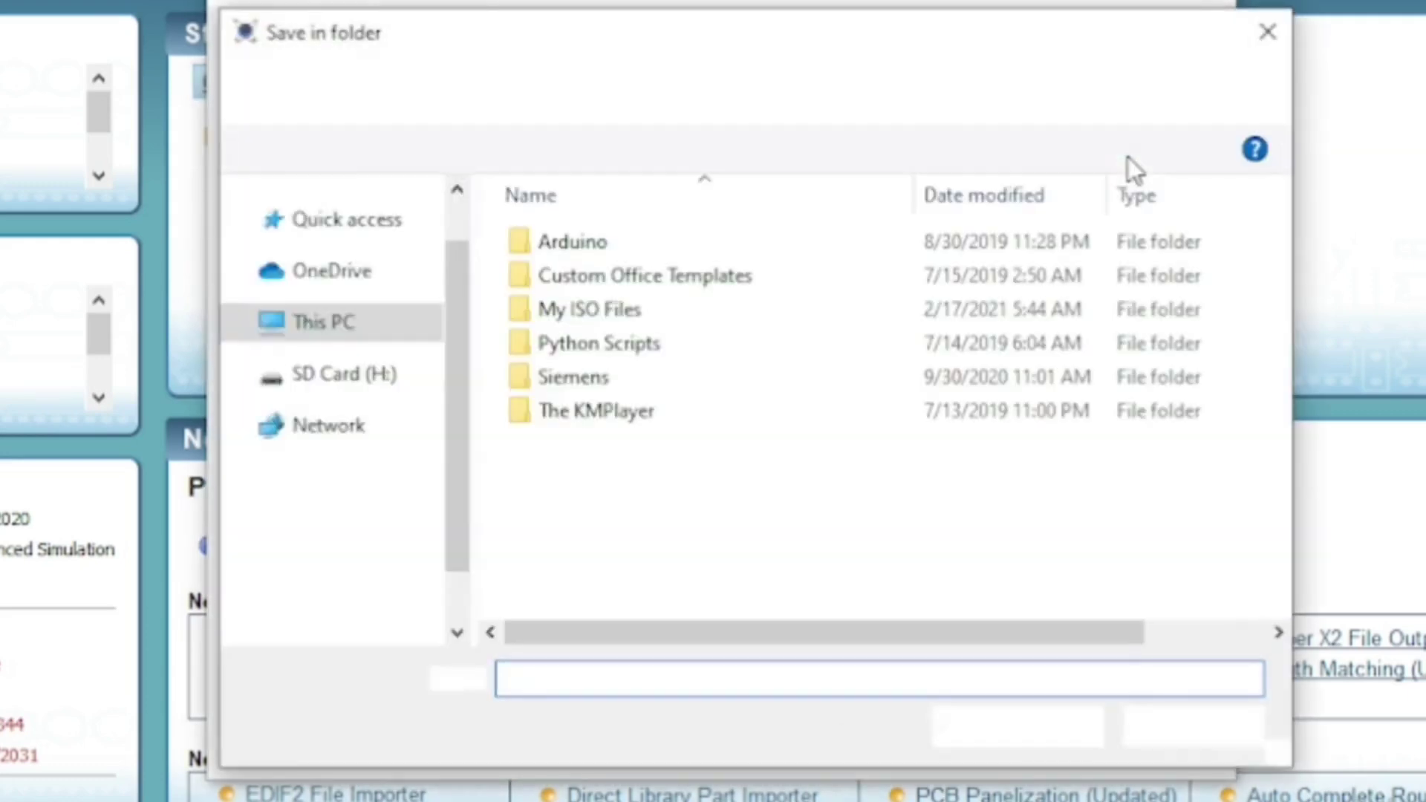
pyautogui.click(355, 202)
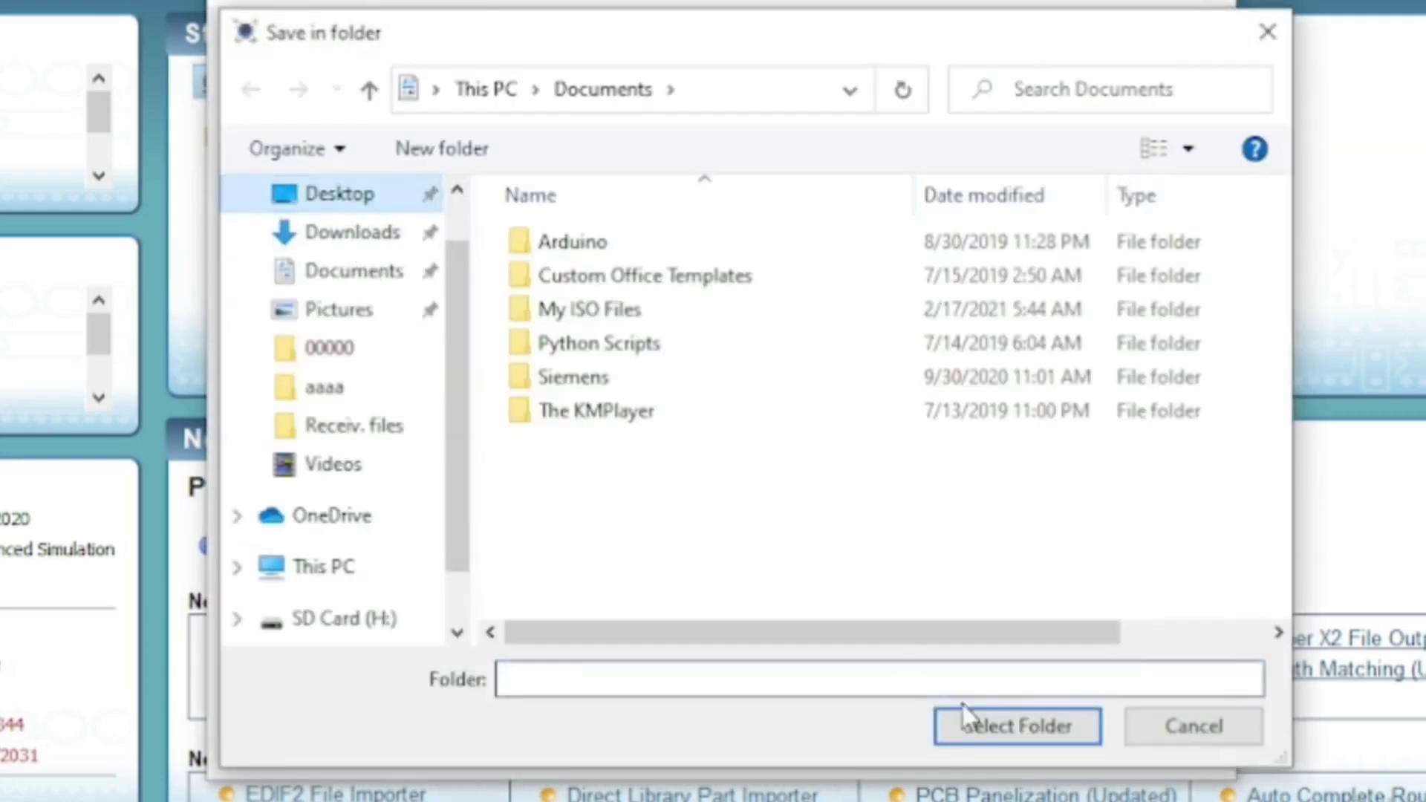
pyautogui.click(991, 723)
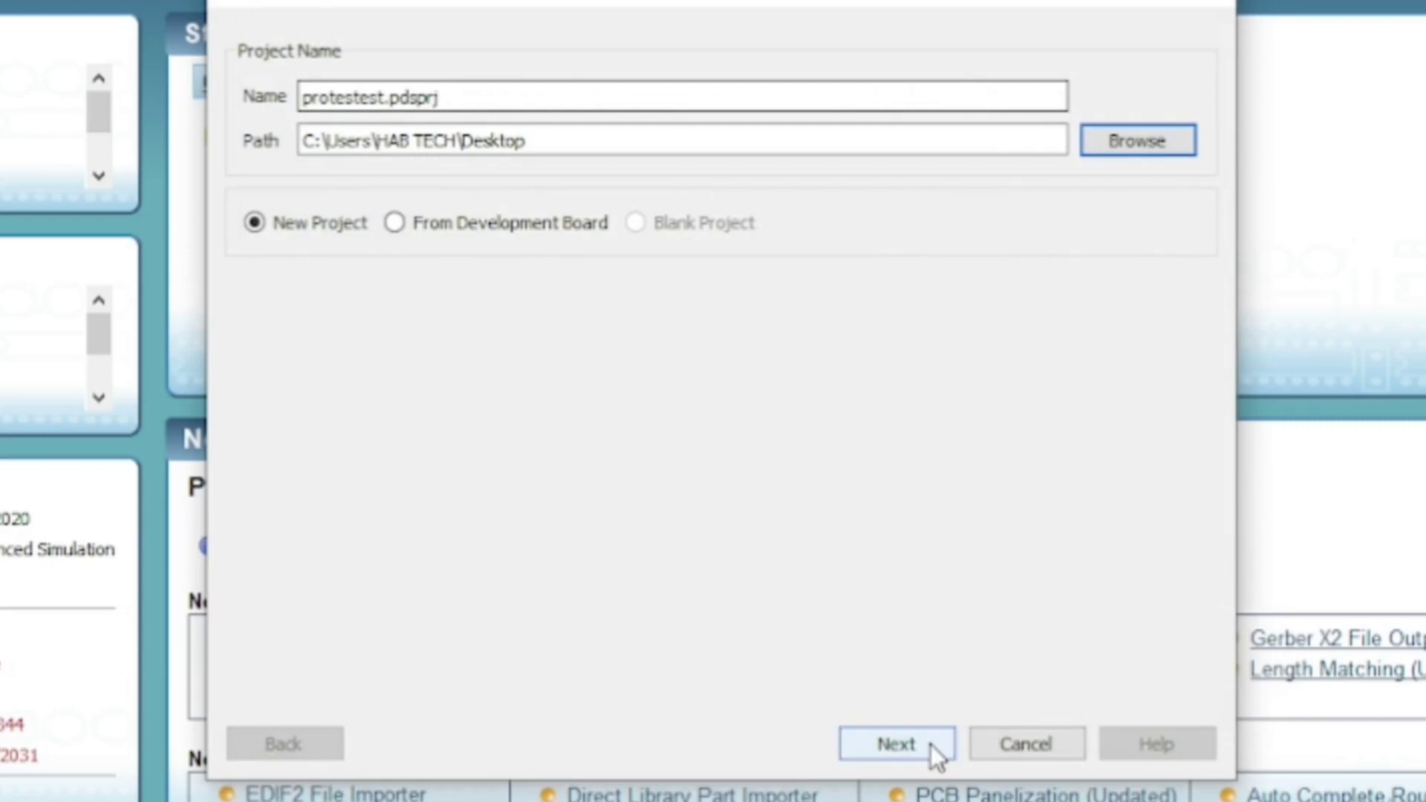
# Step: Create a schematic from the DEFAULT template, skip PCB layout and firmware, and finish the wizard
pyautogui.click(930, 745)
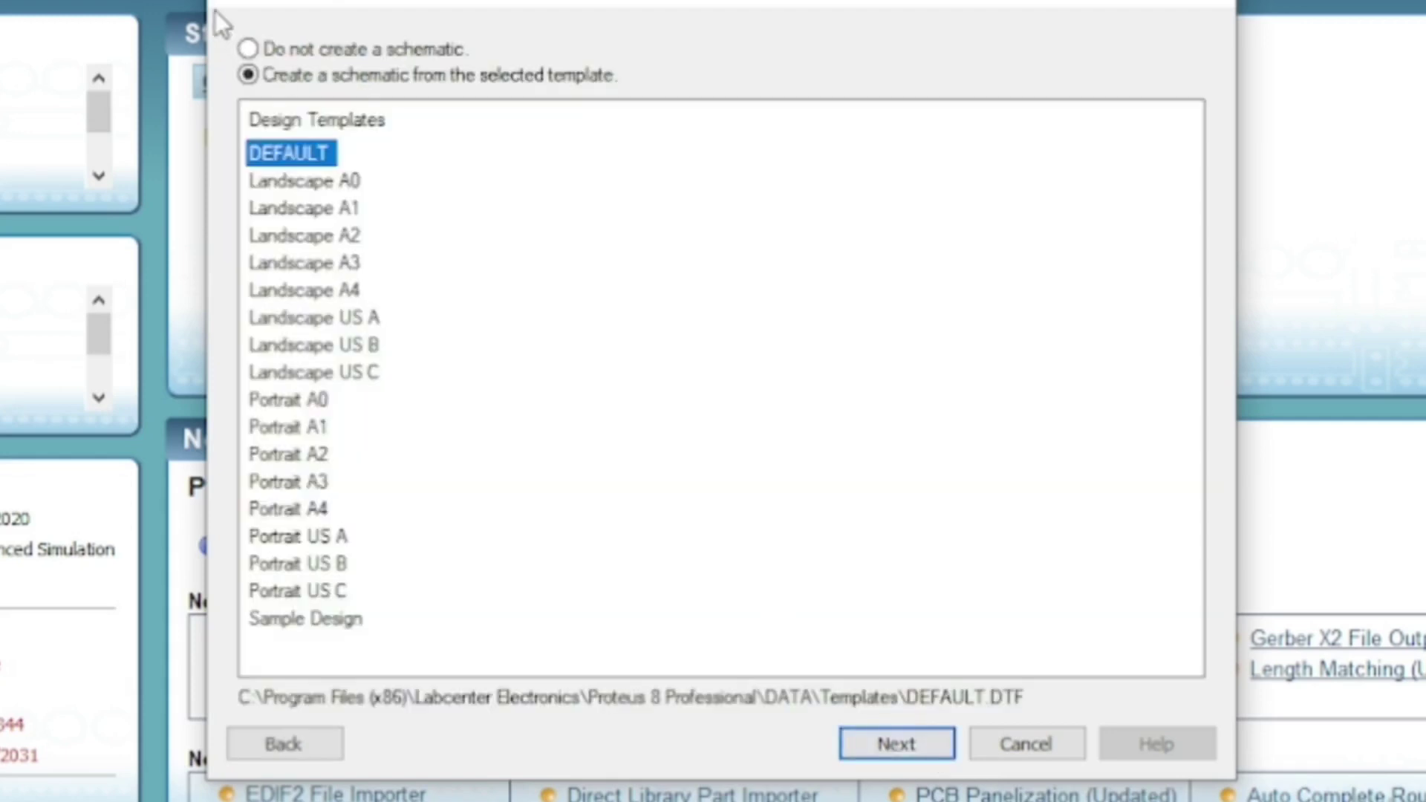
pyautogui.click(248, 49)
pyautogui.click(249, 75)
pyautogui.click(907, 746)
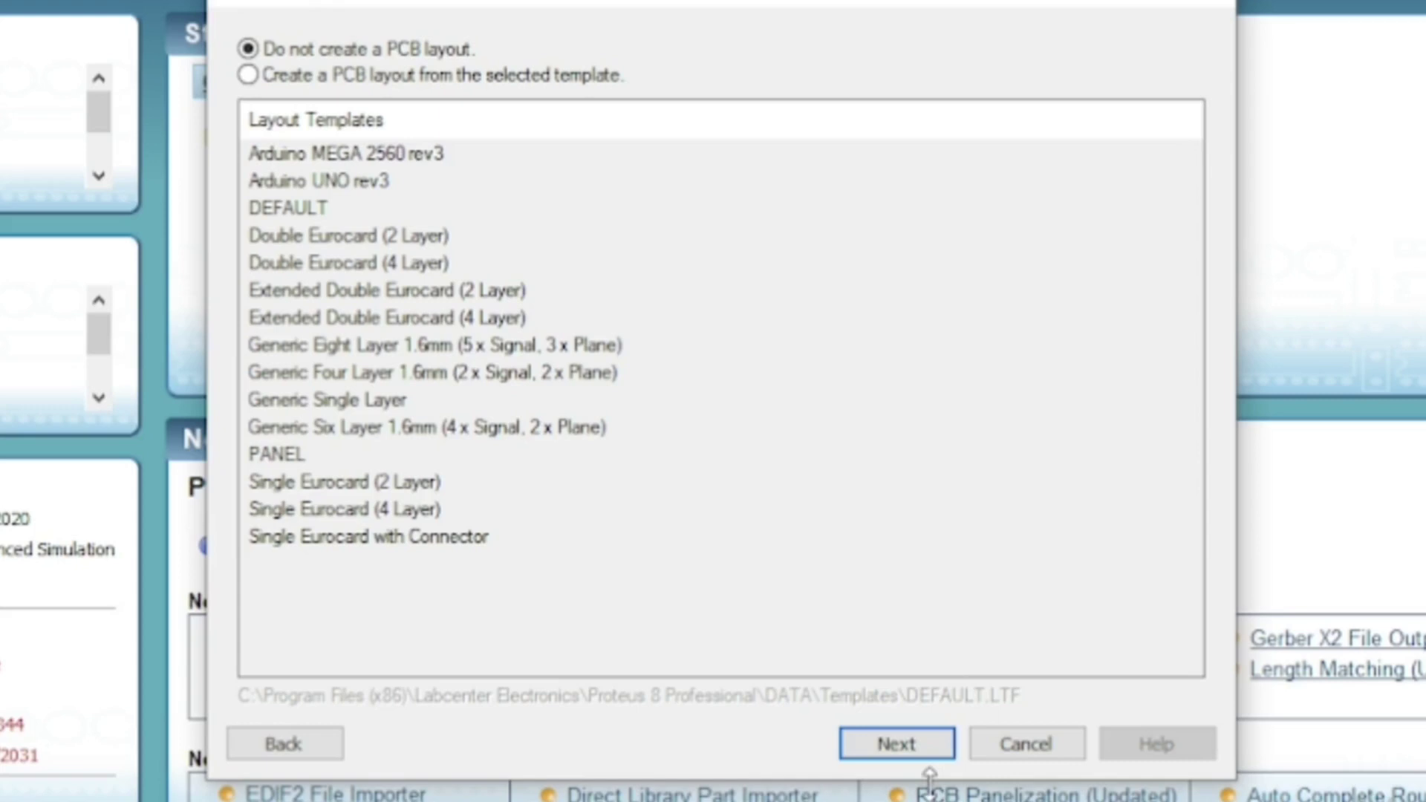
pyautogui.click(909, 746)
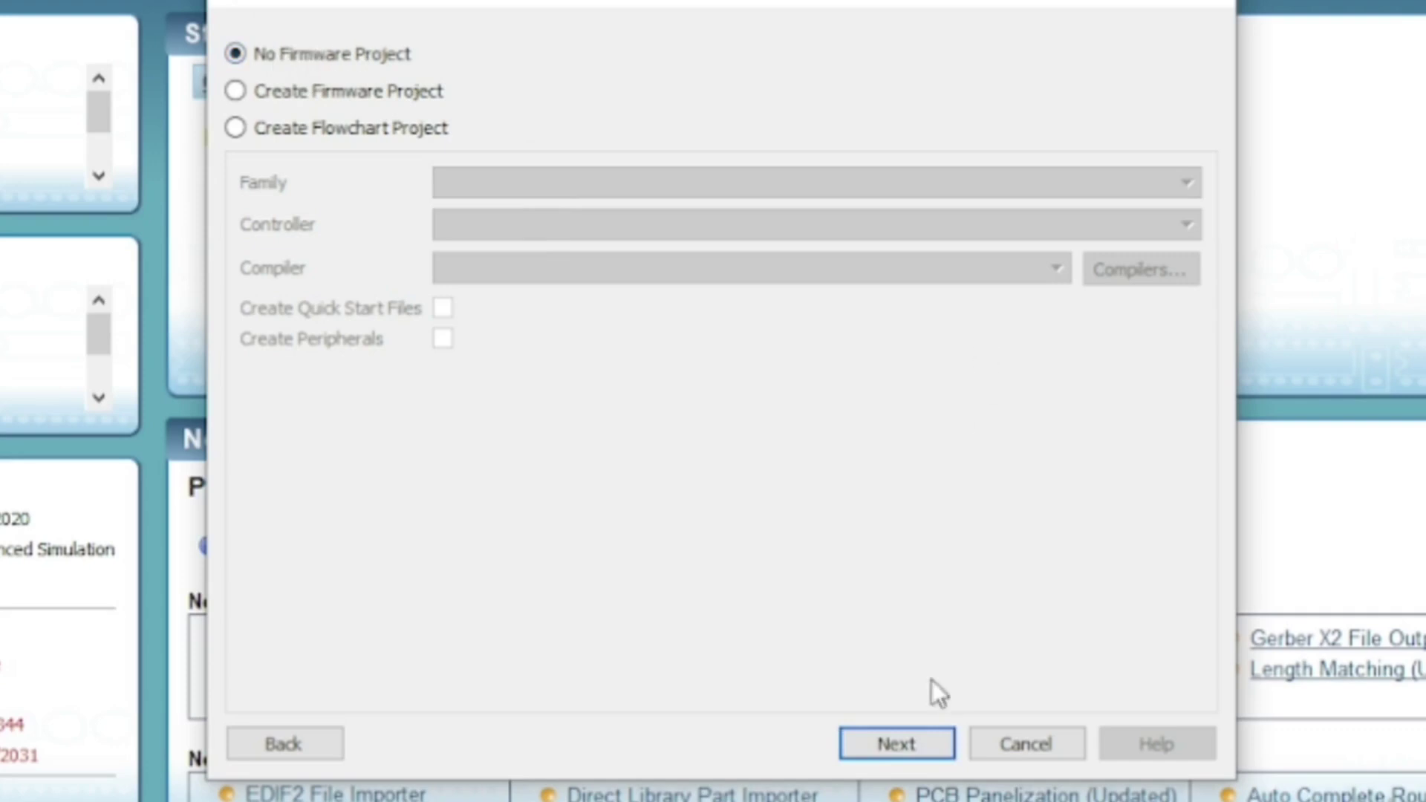
pyautogui.click(884, 752)
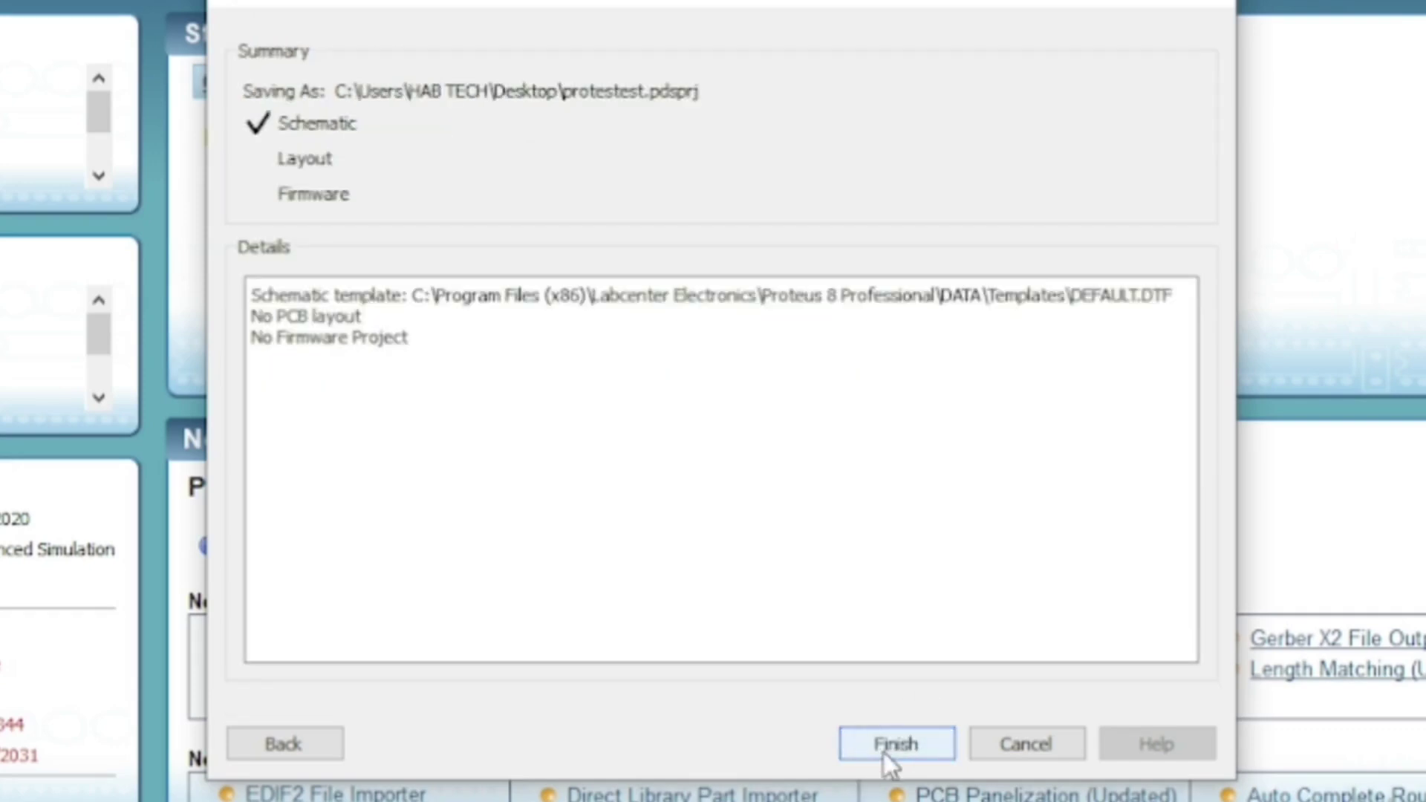
pyautogui.click(884, 752)
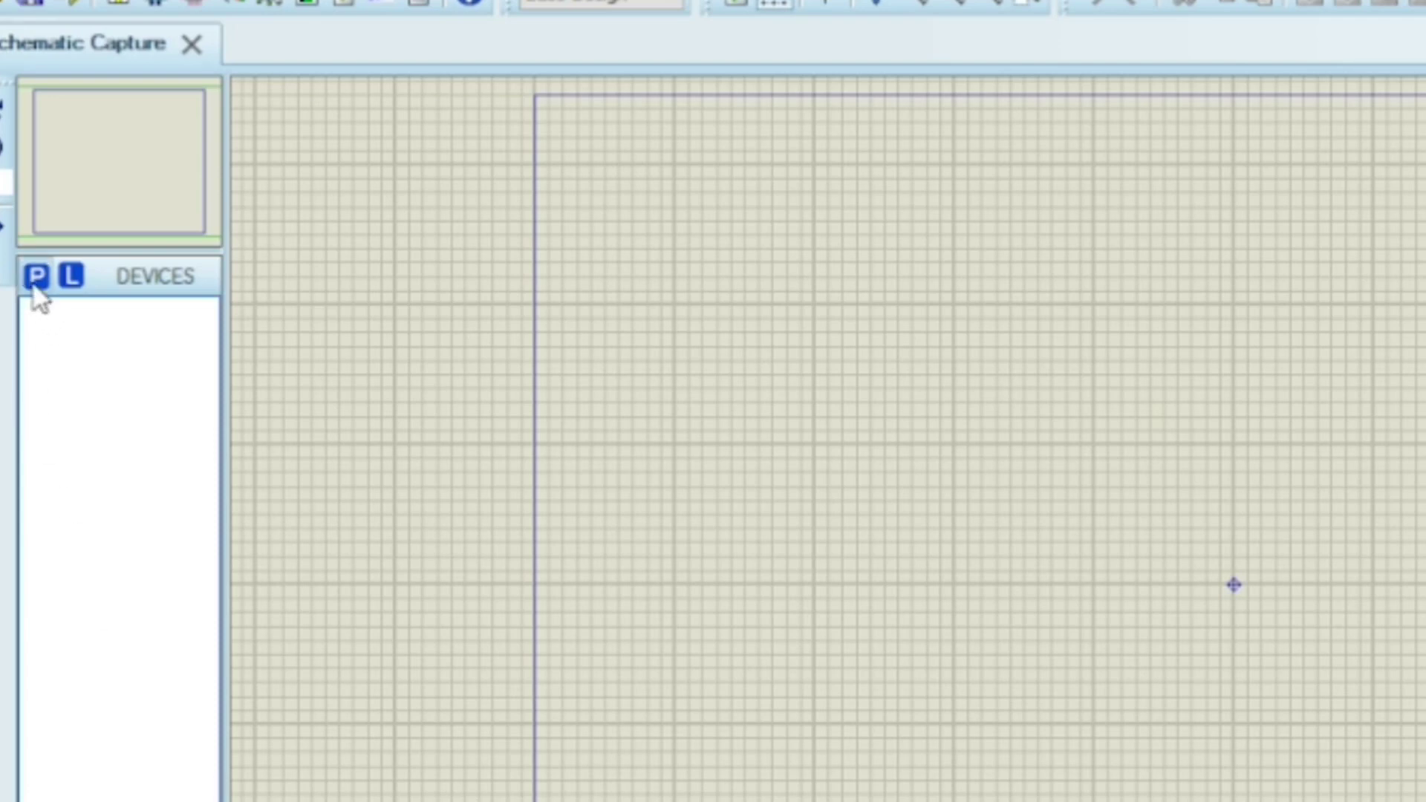
pyautogui.click(35, 282)
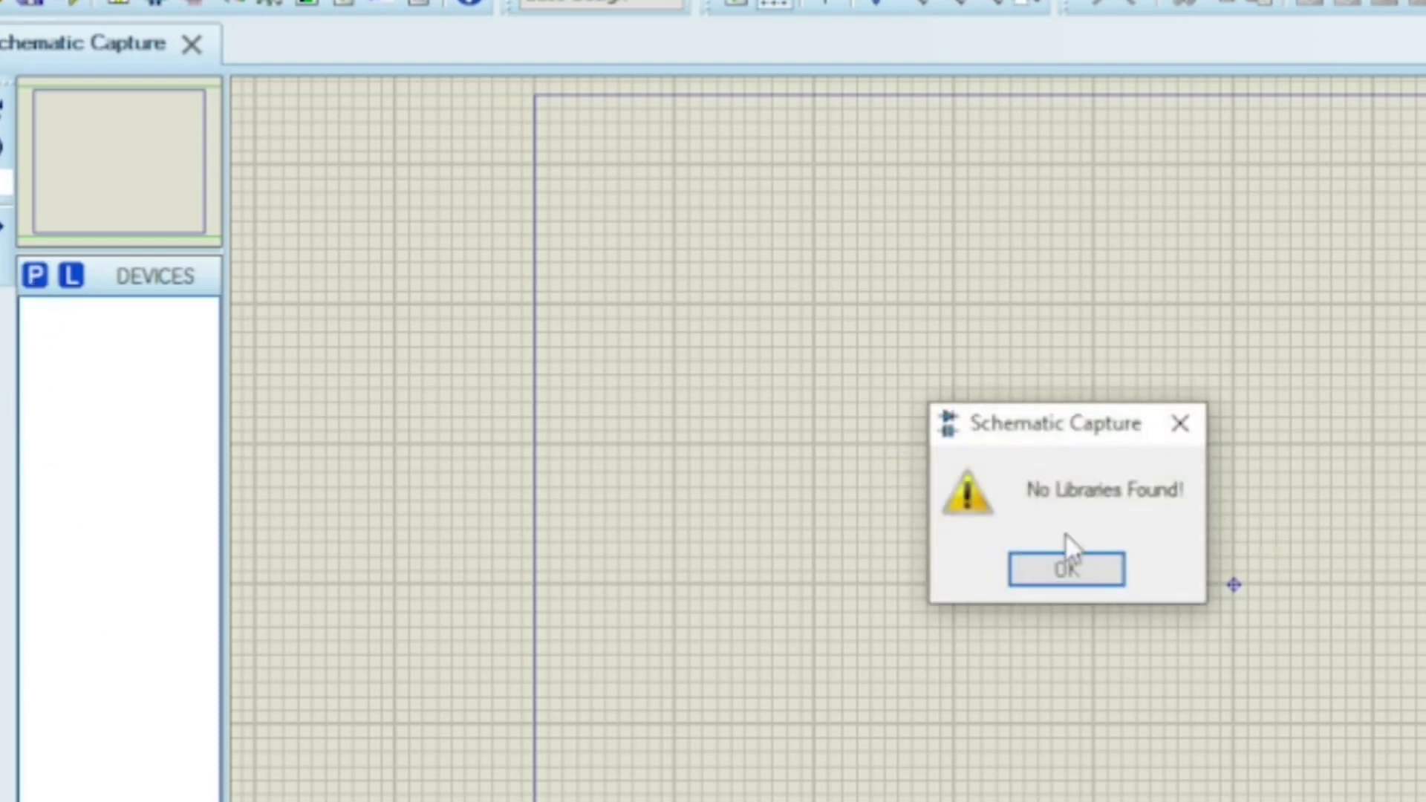
pyautogui.click(1181, 427)
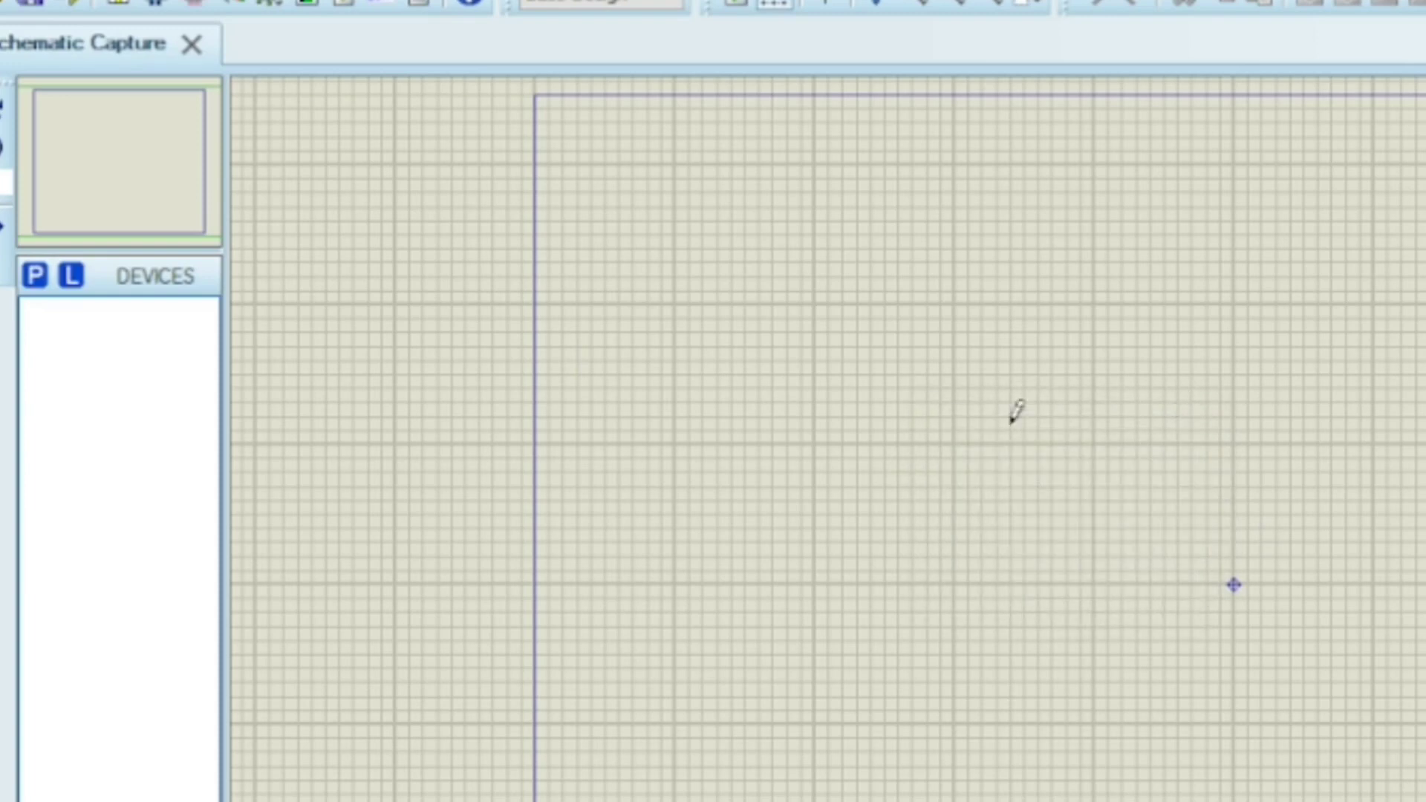
pyautogui.click(40, 290)
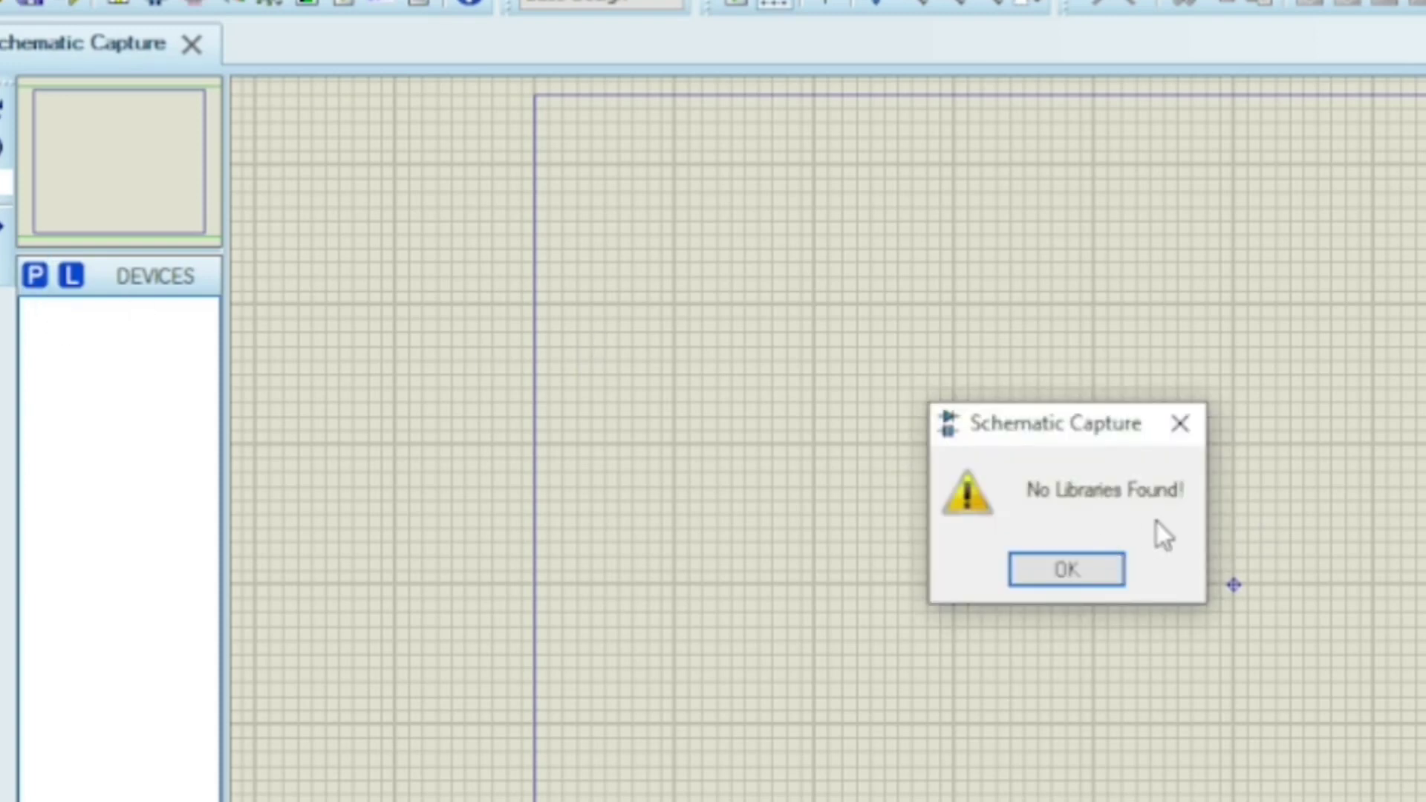
pyautogui.click(1178, 428)
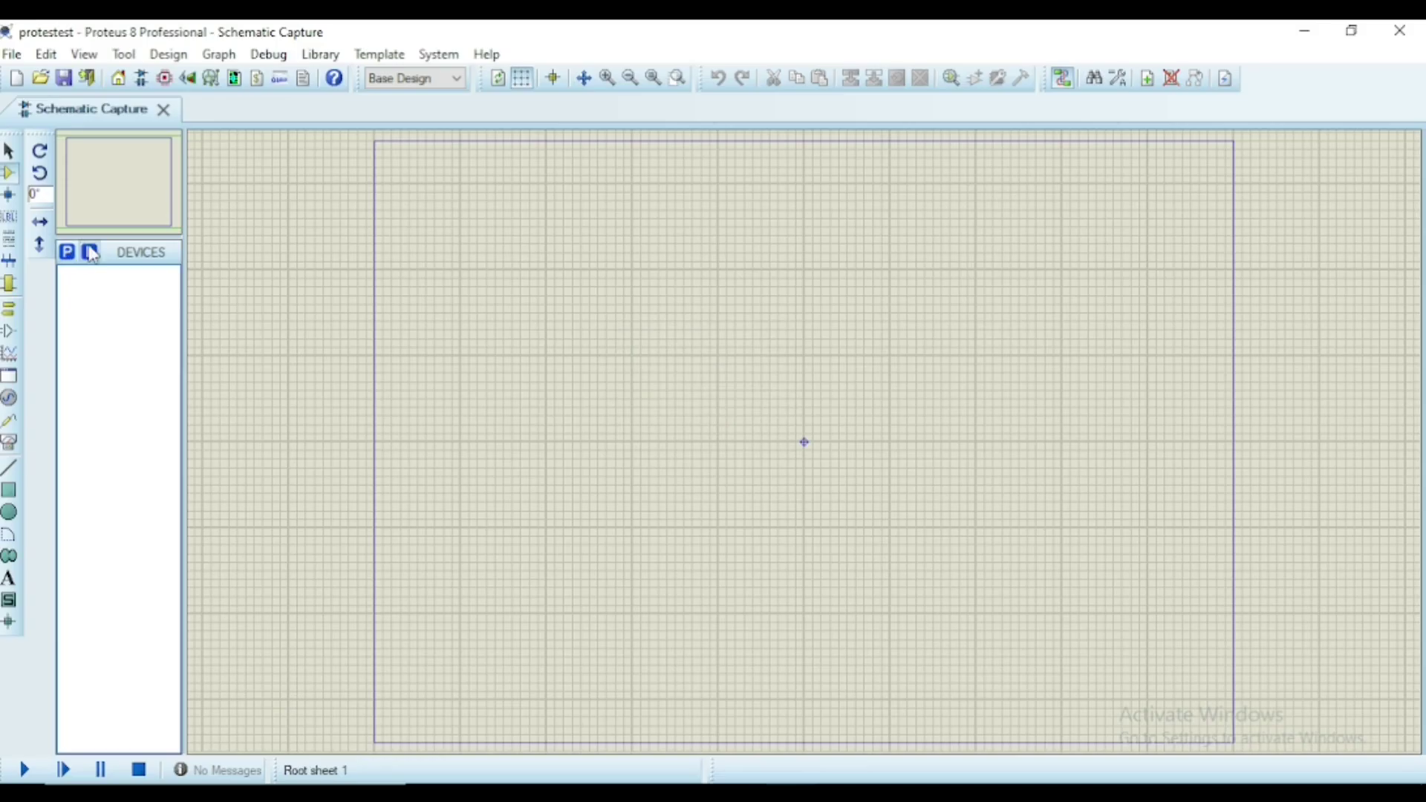
# Step: Close Proteus and relaunch Proteus 8 Professional from its desktop shortcut as administrator
pyautogui.click(1396, 30)
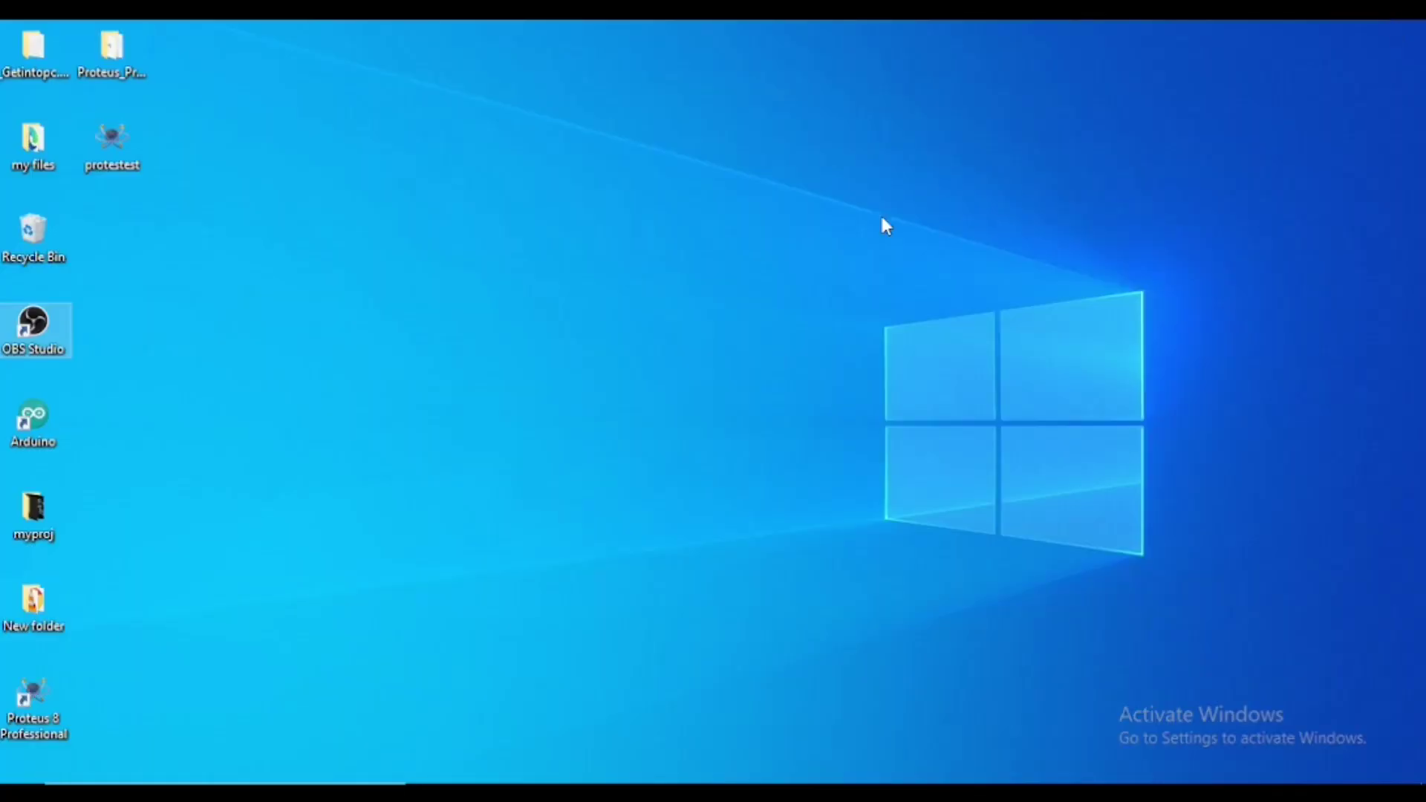
pyautogui.click(61, 704)
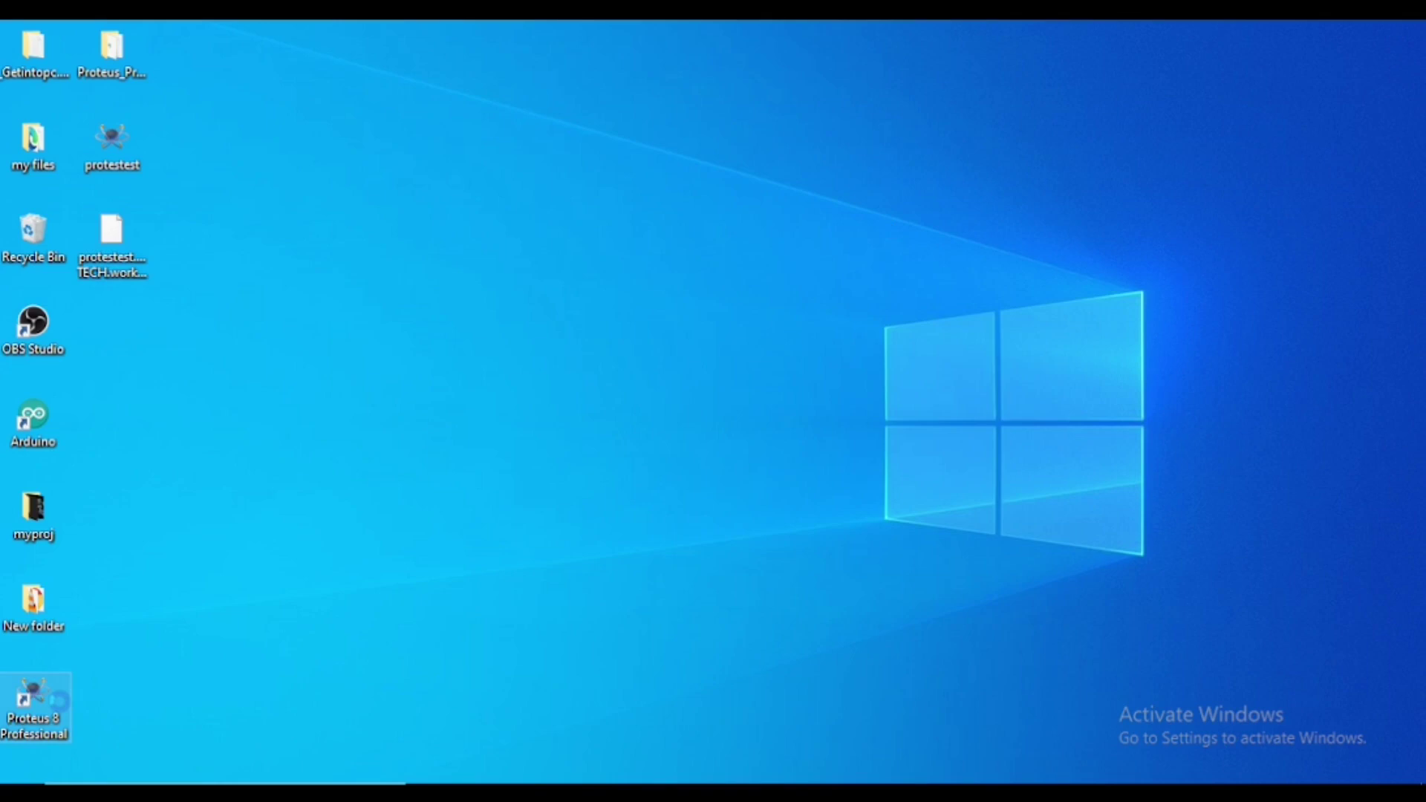
pyautogui.rightClick(60, 702)
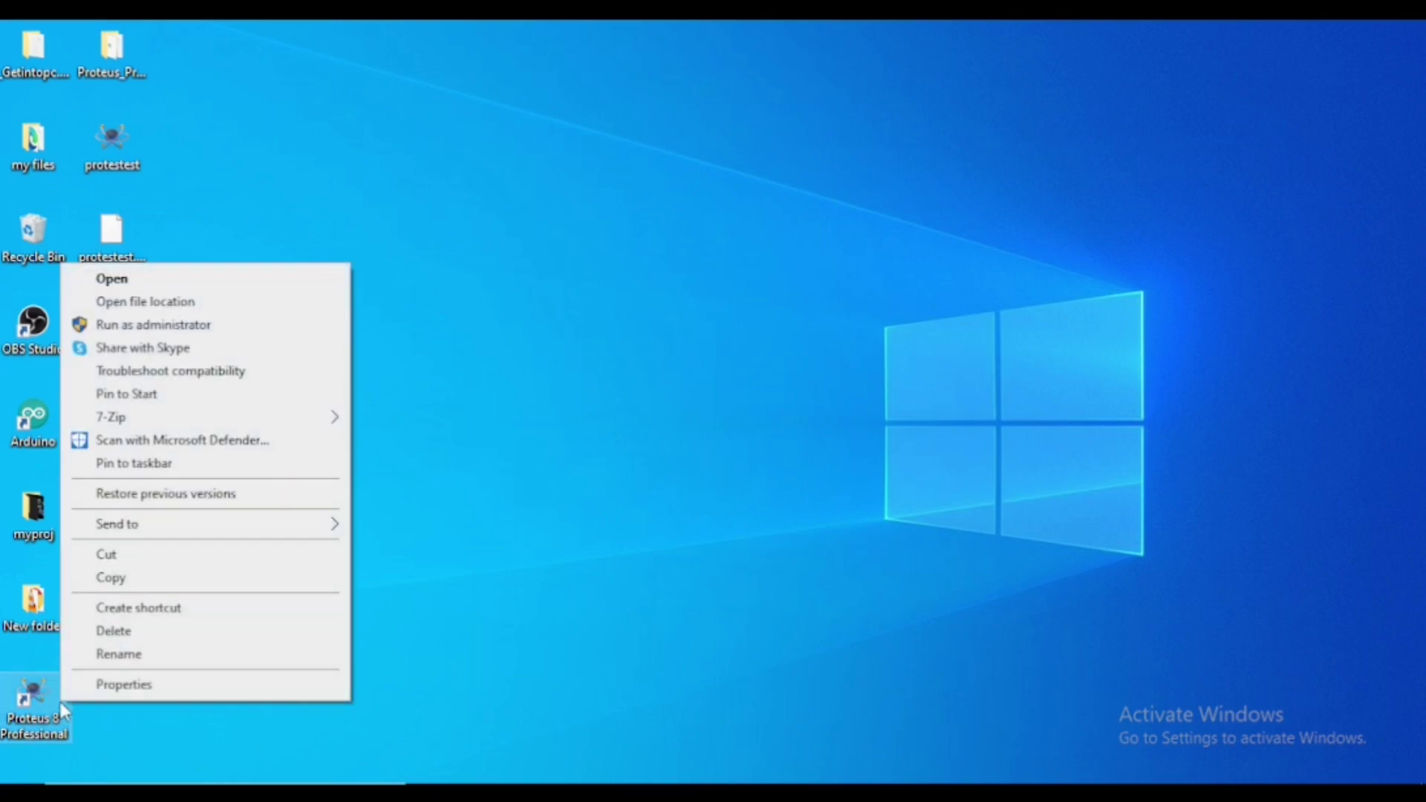
pyautogui.click(181, 328)
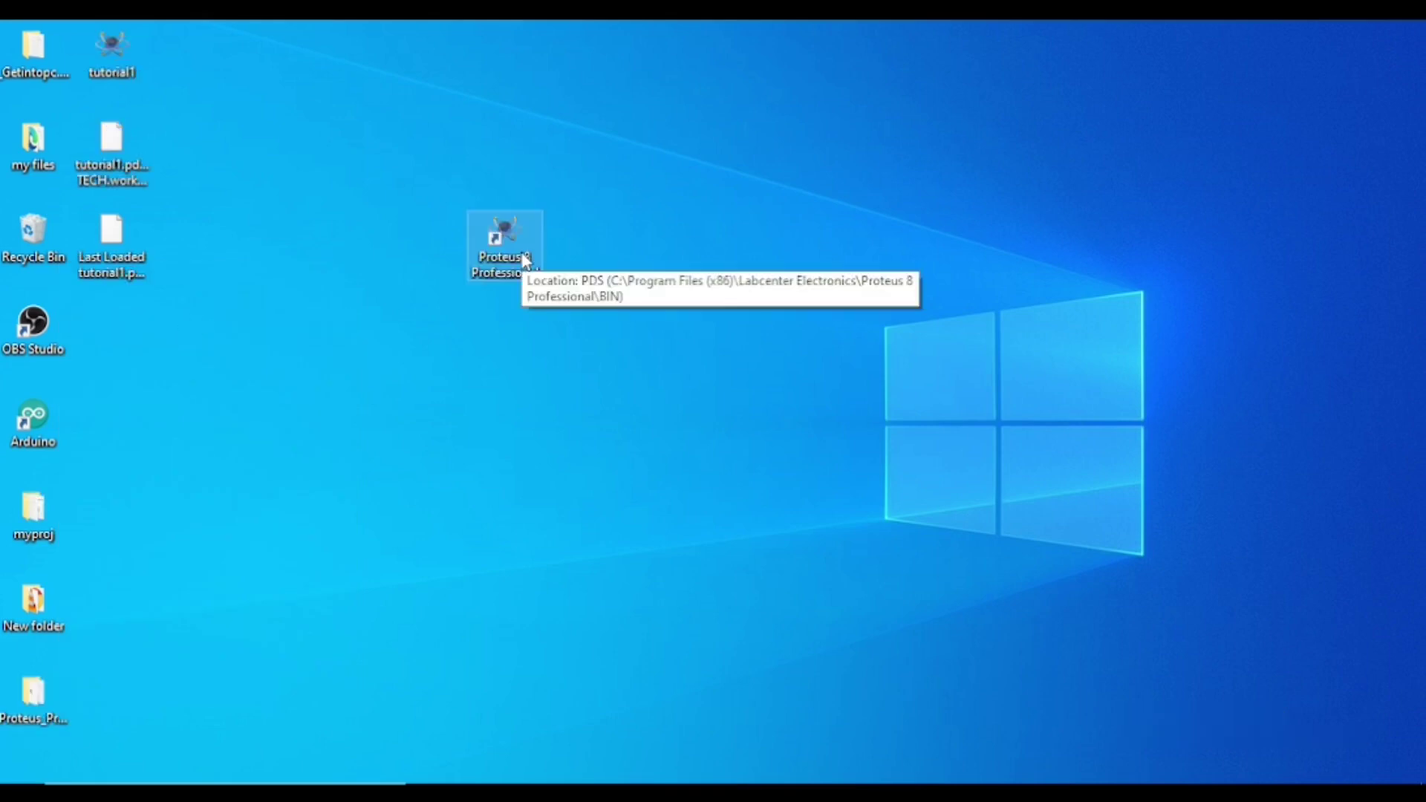
pyautogui.doubleClick(525, 255)
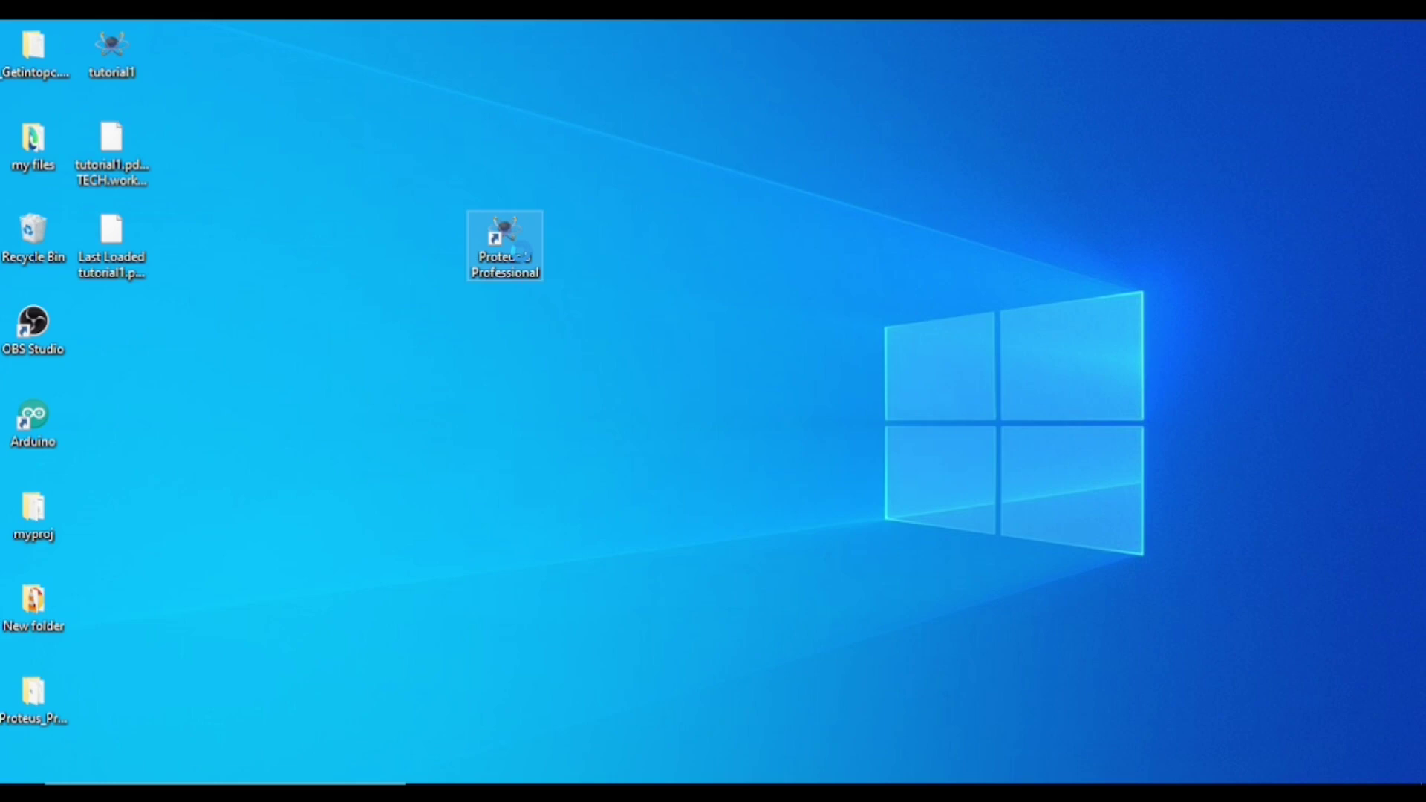
# Step: Enable 'Run this program as an administrator' in the shortcut's Compatibility properties and apply it
pyautogui.rightClick(520, 252)
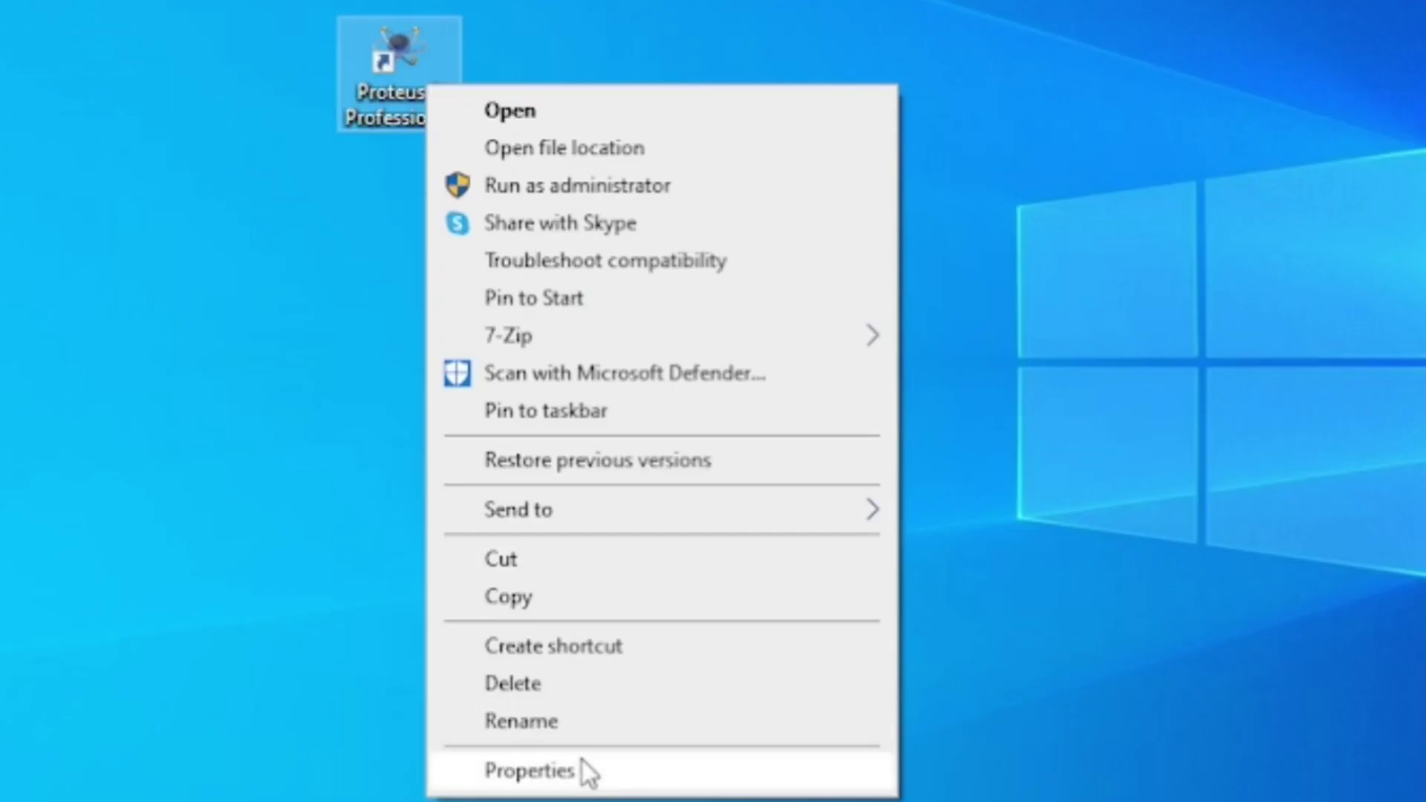
pyautogui.click(529, 771)
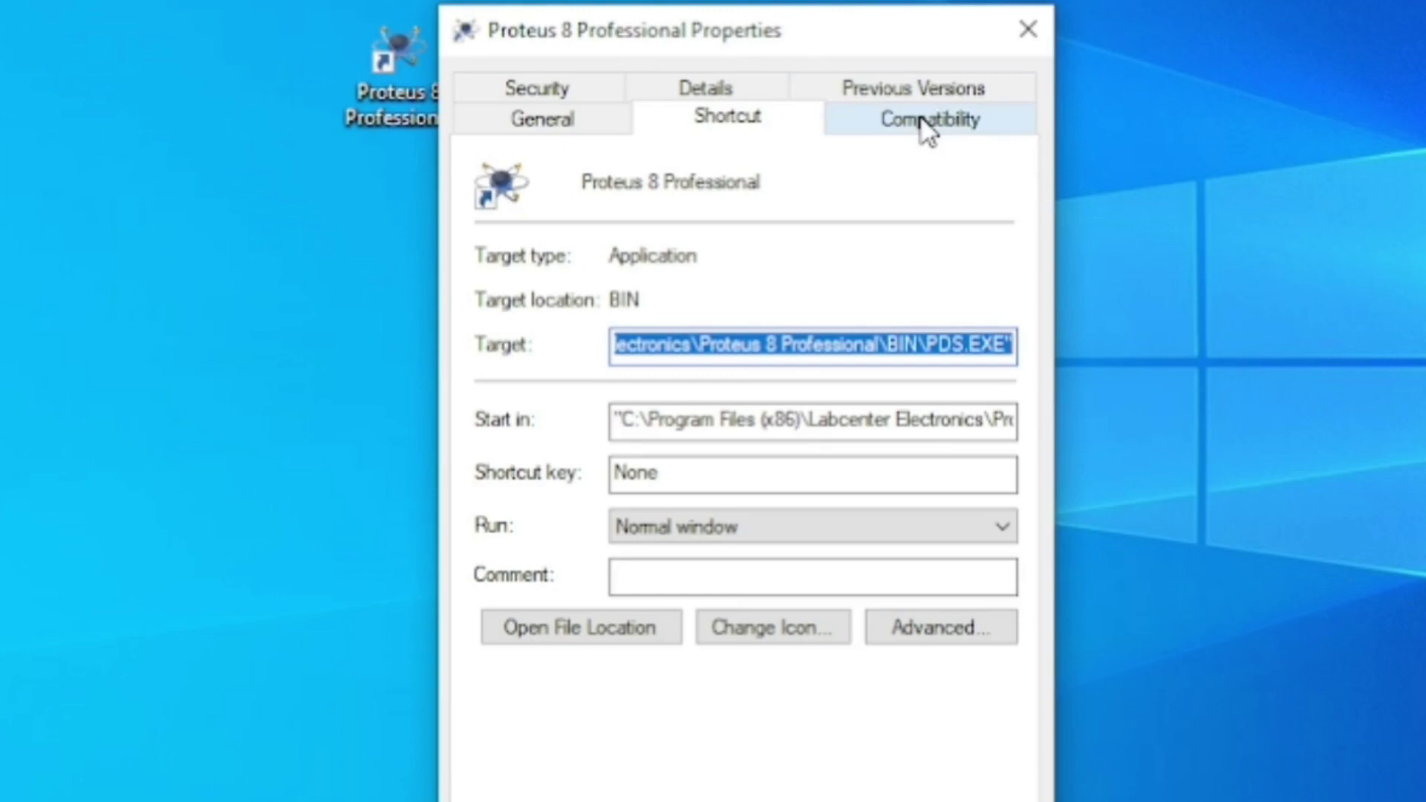
pyautogui.click(926, 126)
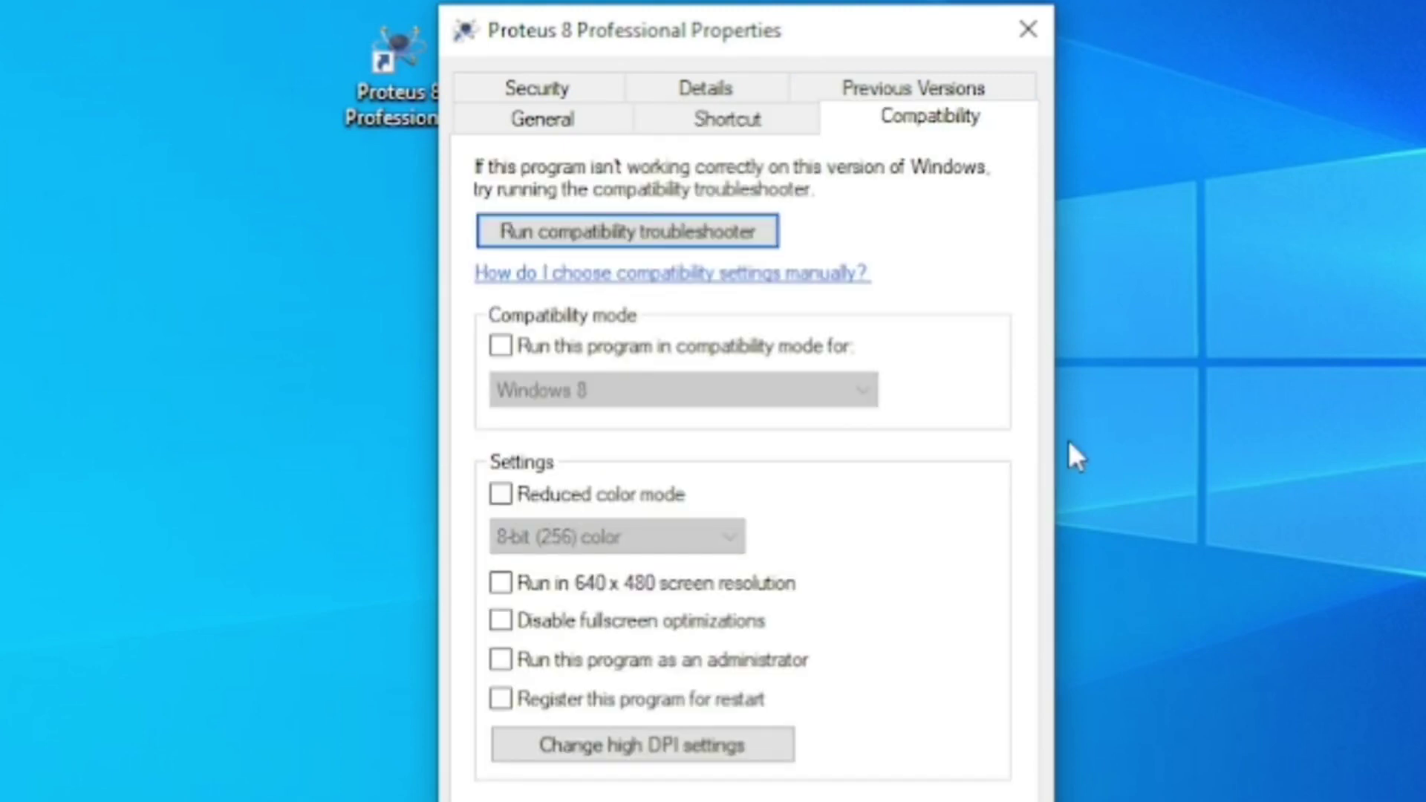
pyautogui.click(501, 660)
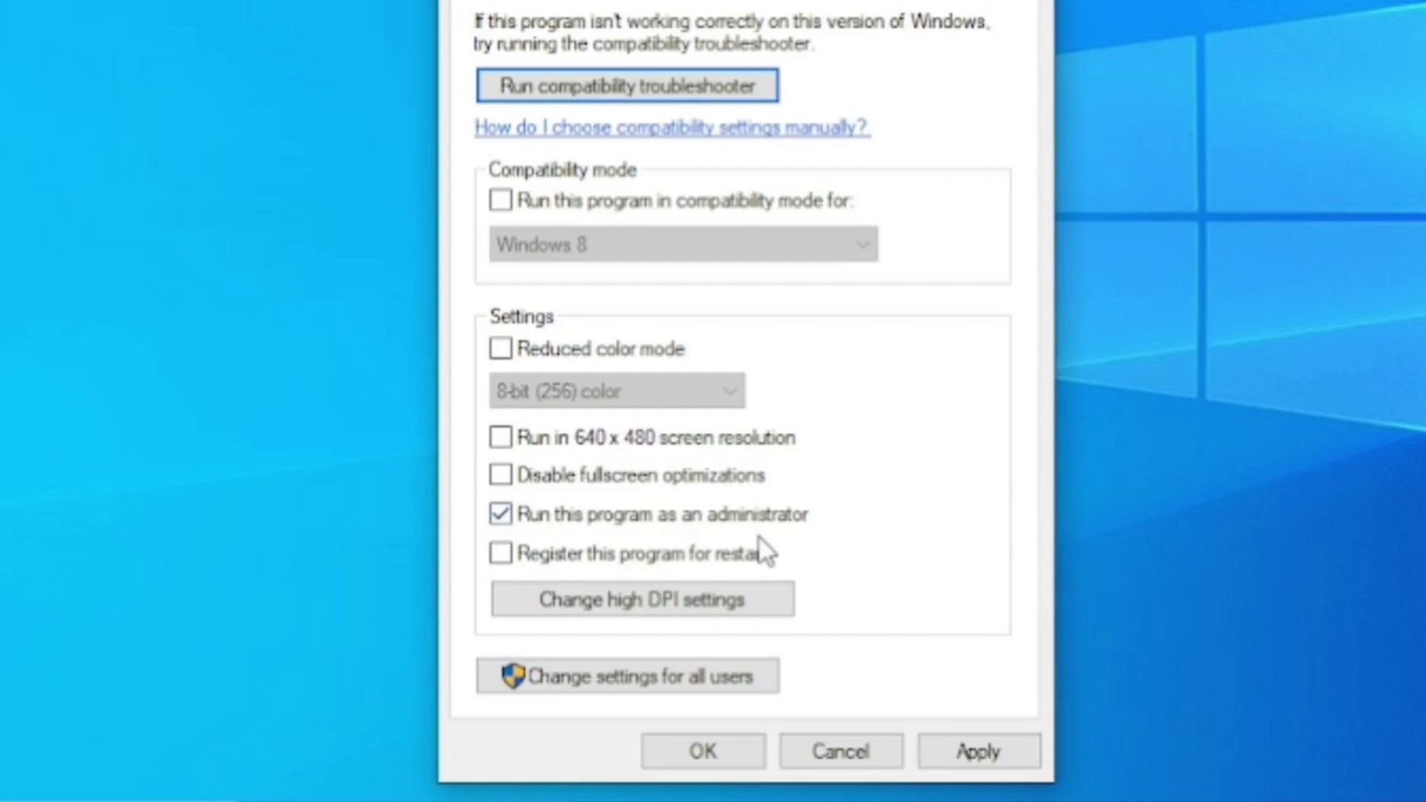
pyautogui.click(1000, 762)
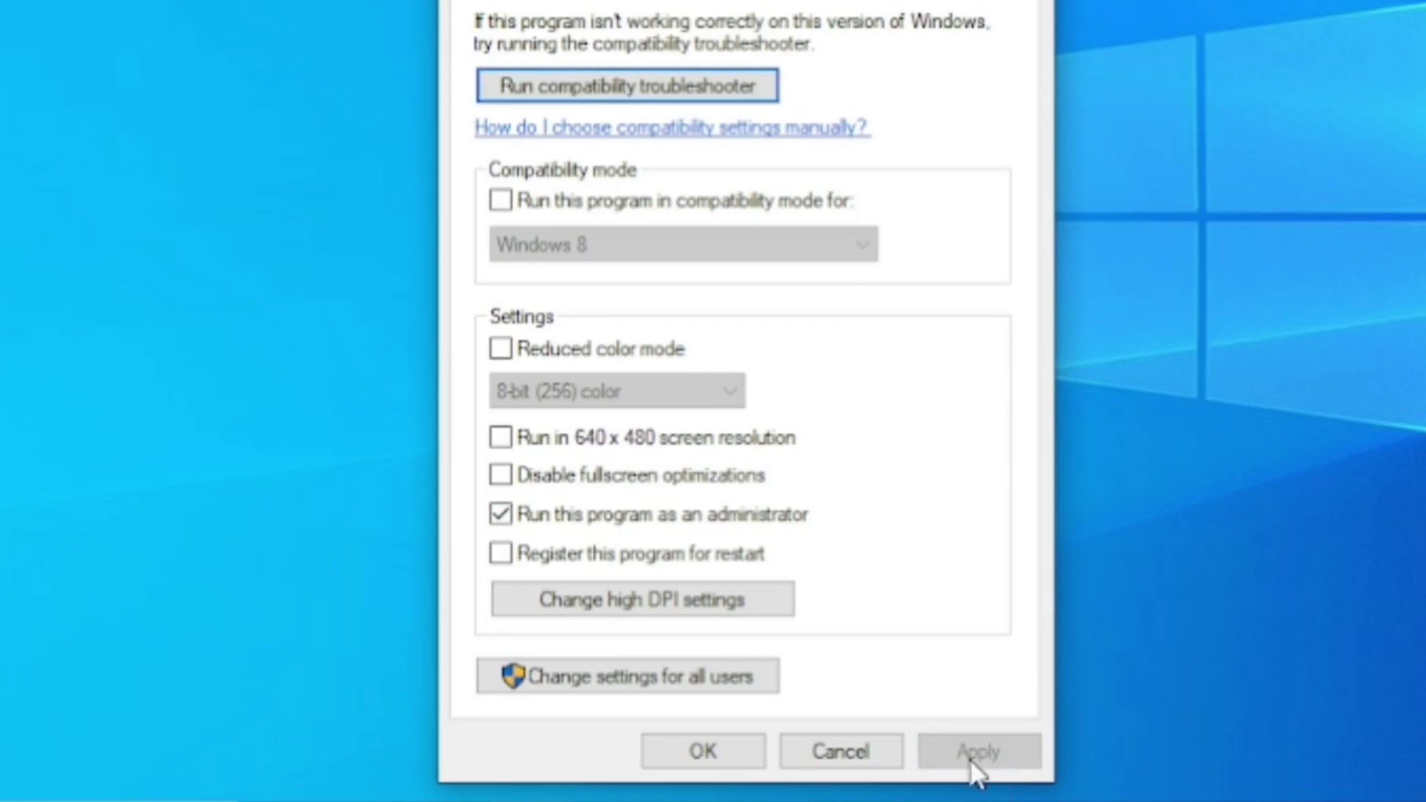
pyautogui.click(671, 747)
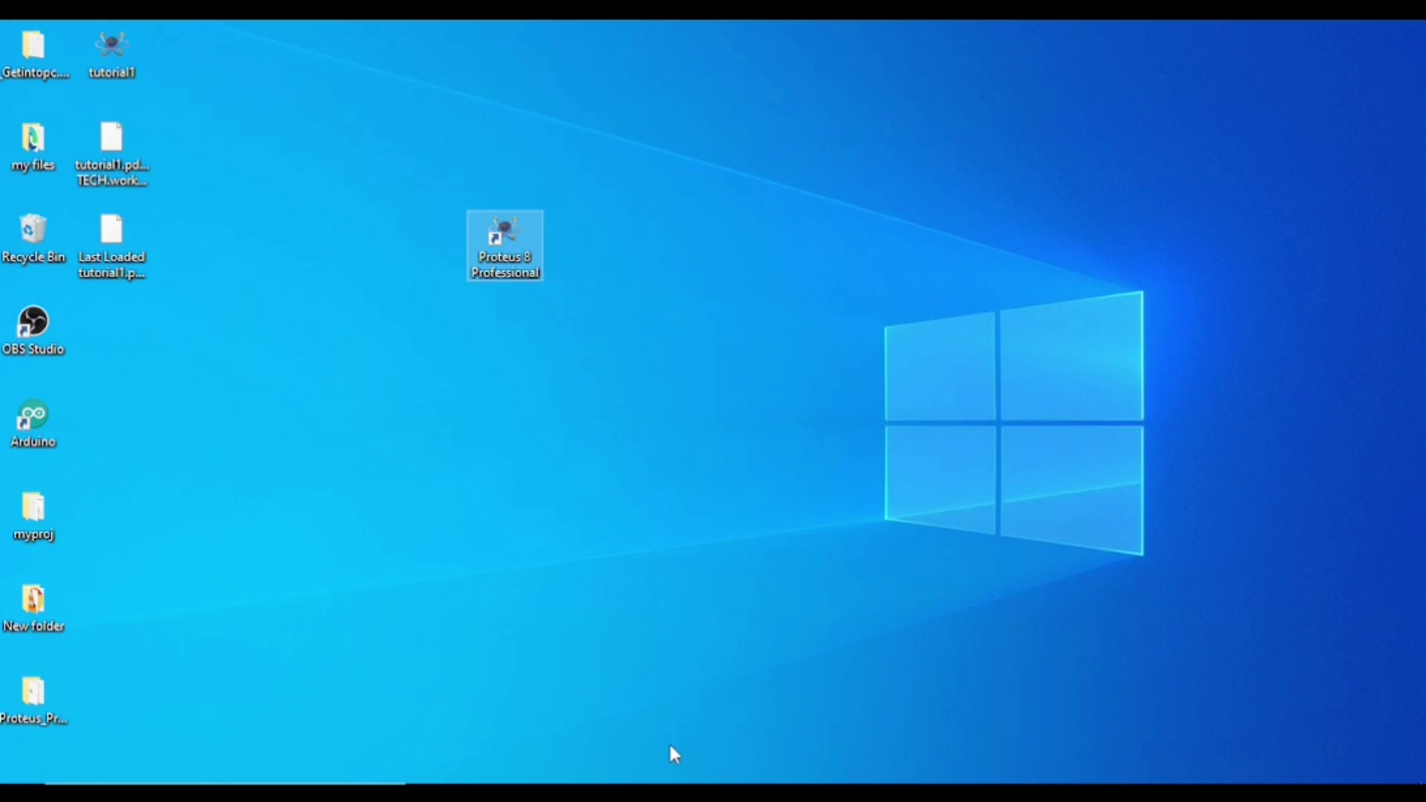
# Step: Refresh the desktop, relaunch Proteus 8 Professional and reopen the recent protestest project
pyautogui.click(591, 347)
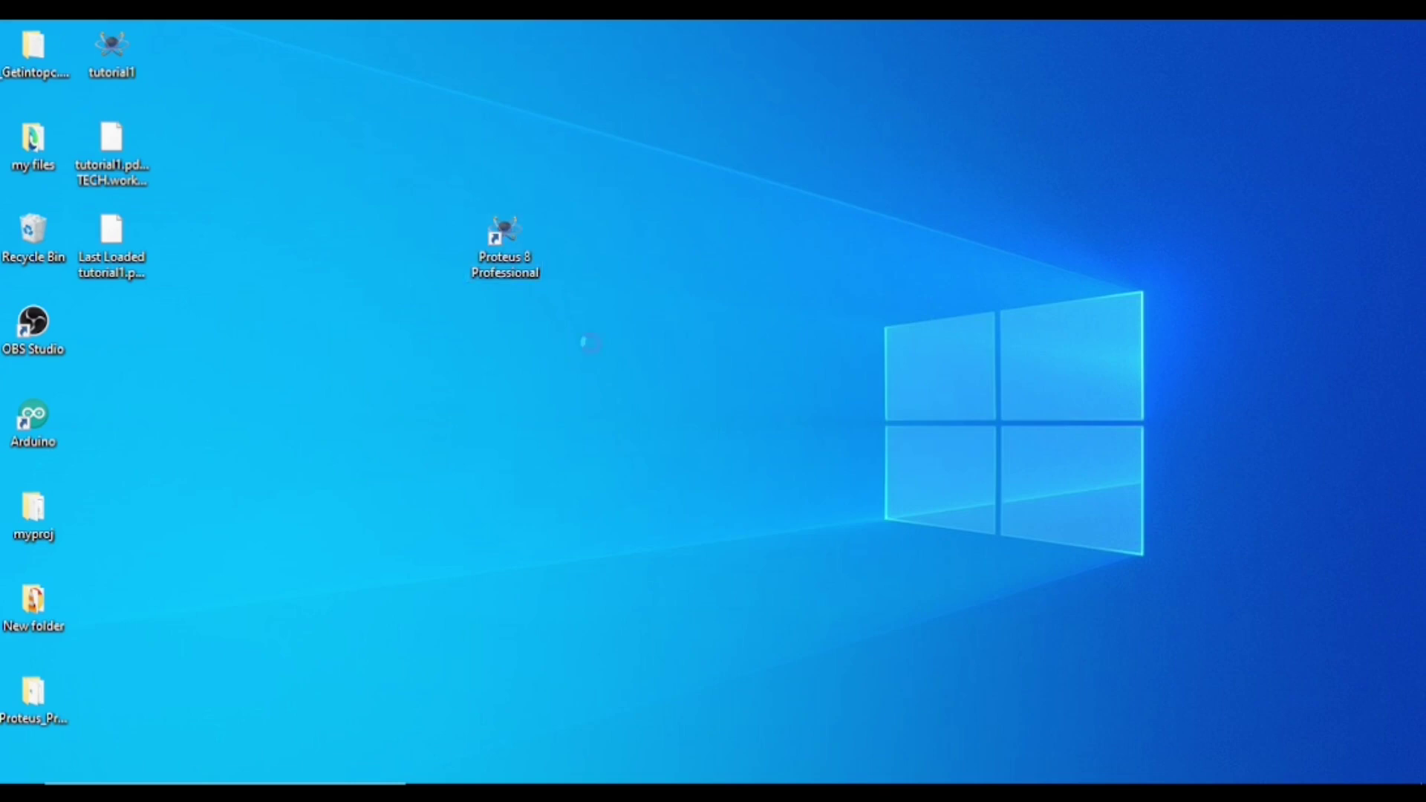
pyautogui.rightClick(592, 343)
pyautogui.click(645, 406)
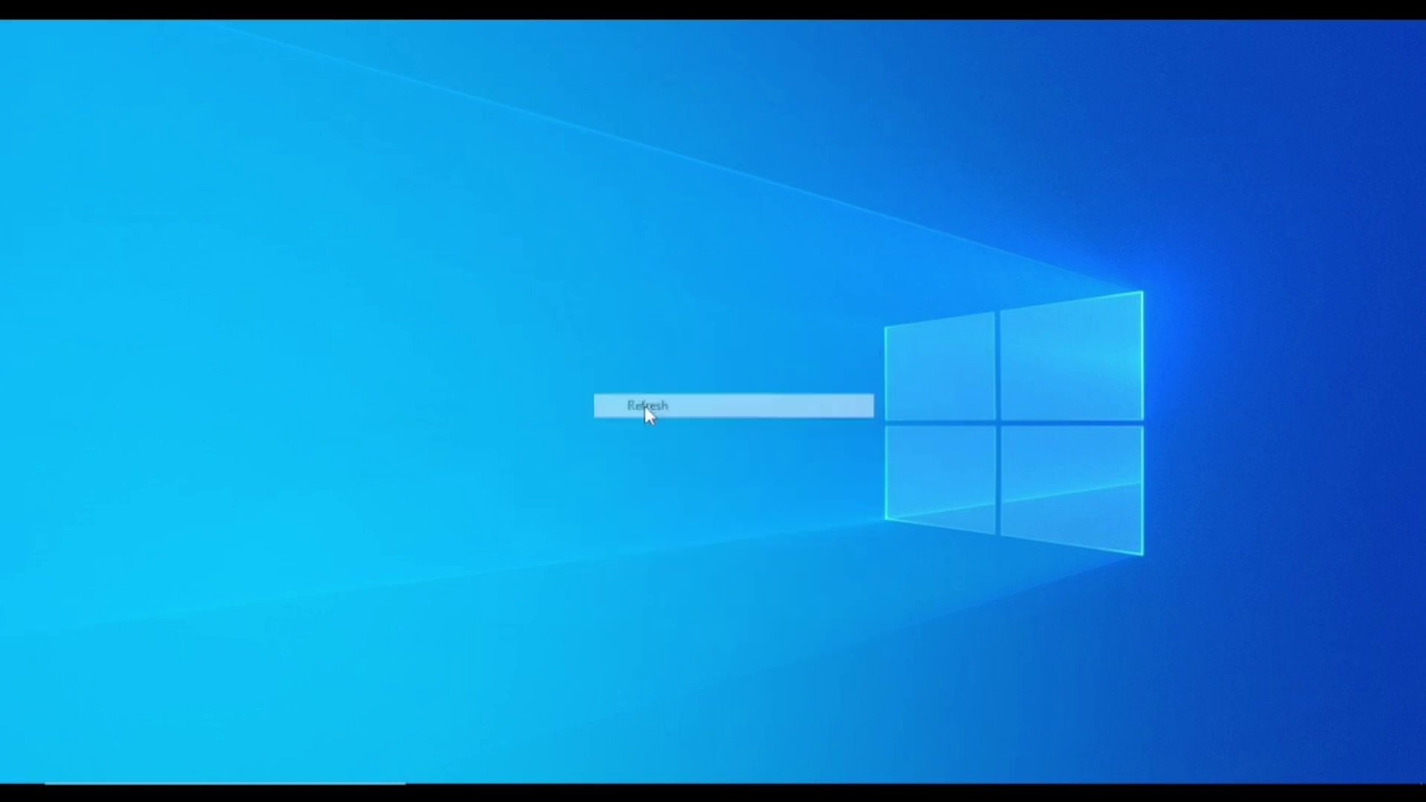
pyautogui.doubleClick(511, 249)
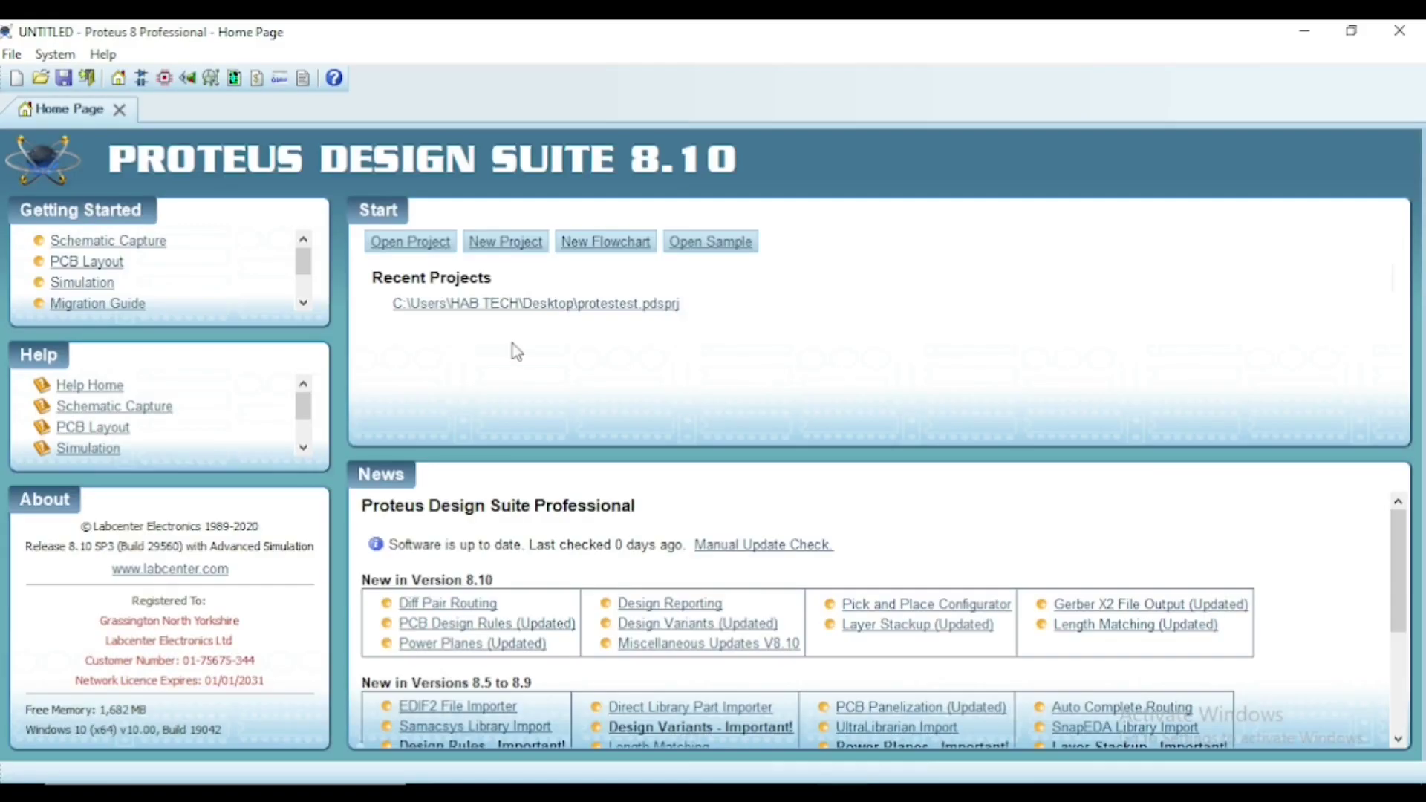
pyautogui.click(531, 305)
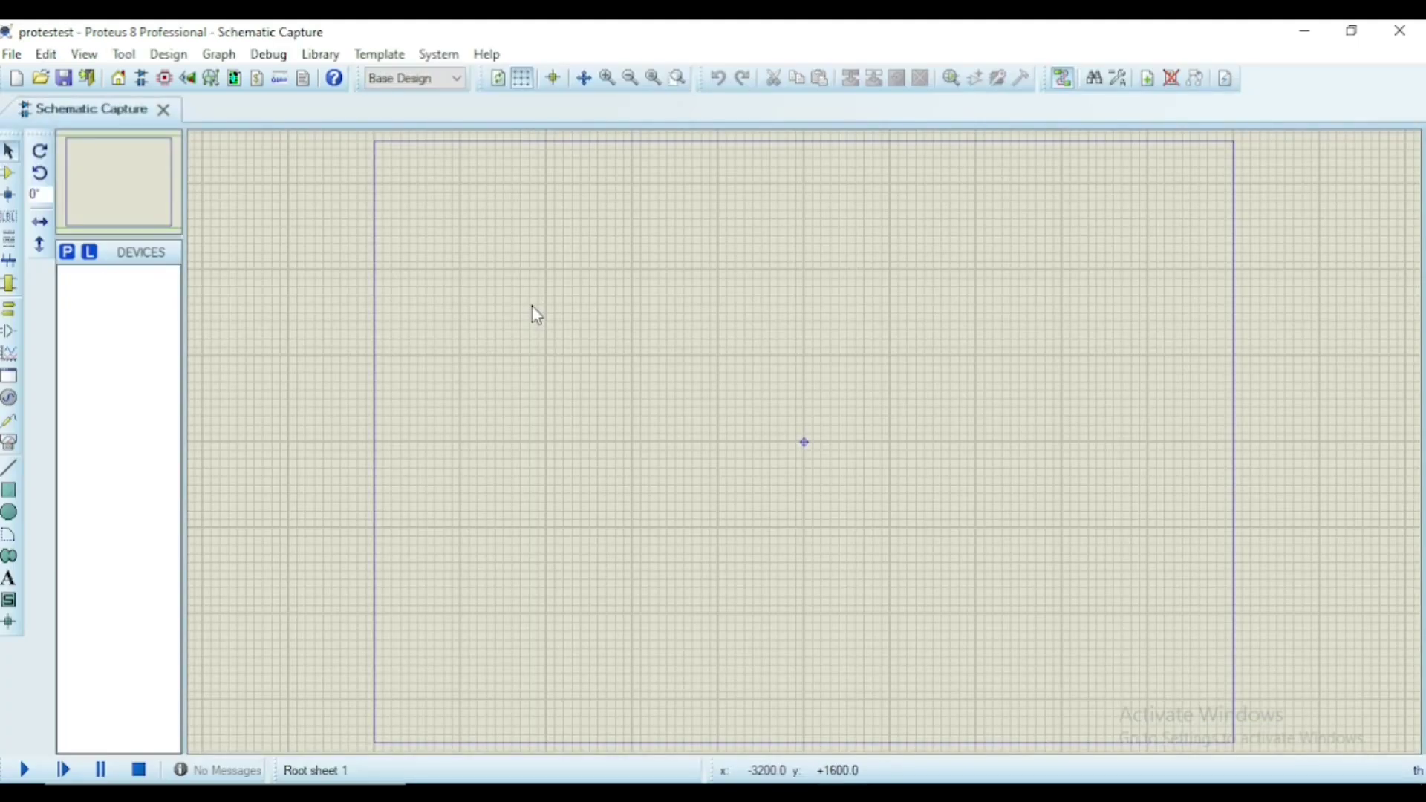
# Step: Search the device picker for 'resistor' and add the generic RES part
pyautogui.click(67, 253)
pyautogui.write('arduino')
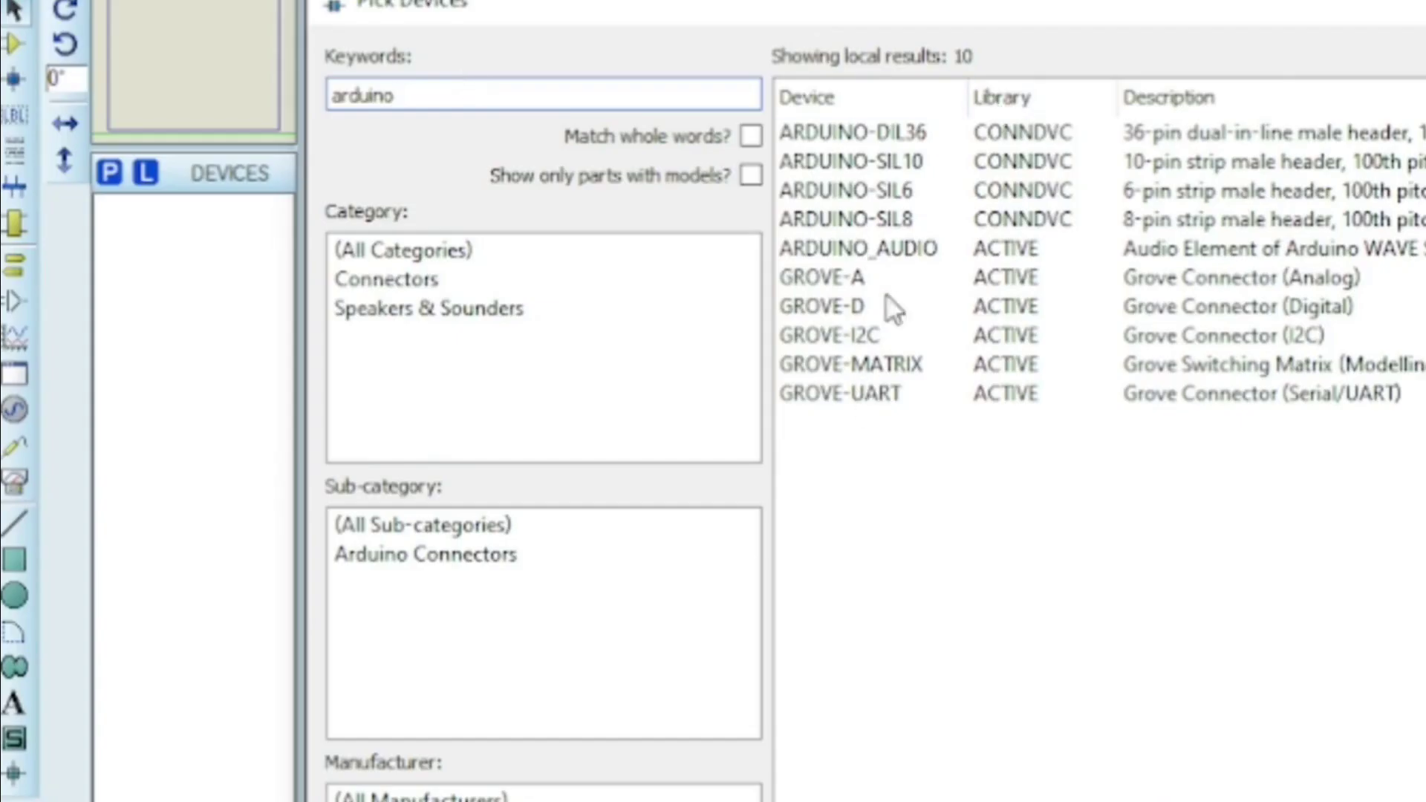
pyautogui.doubleClick(285, 208)
pyautogui.write('resistor')
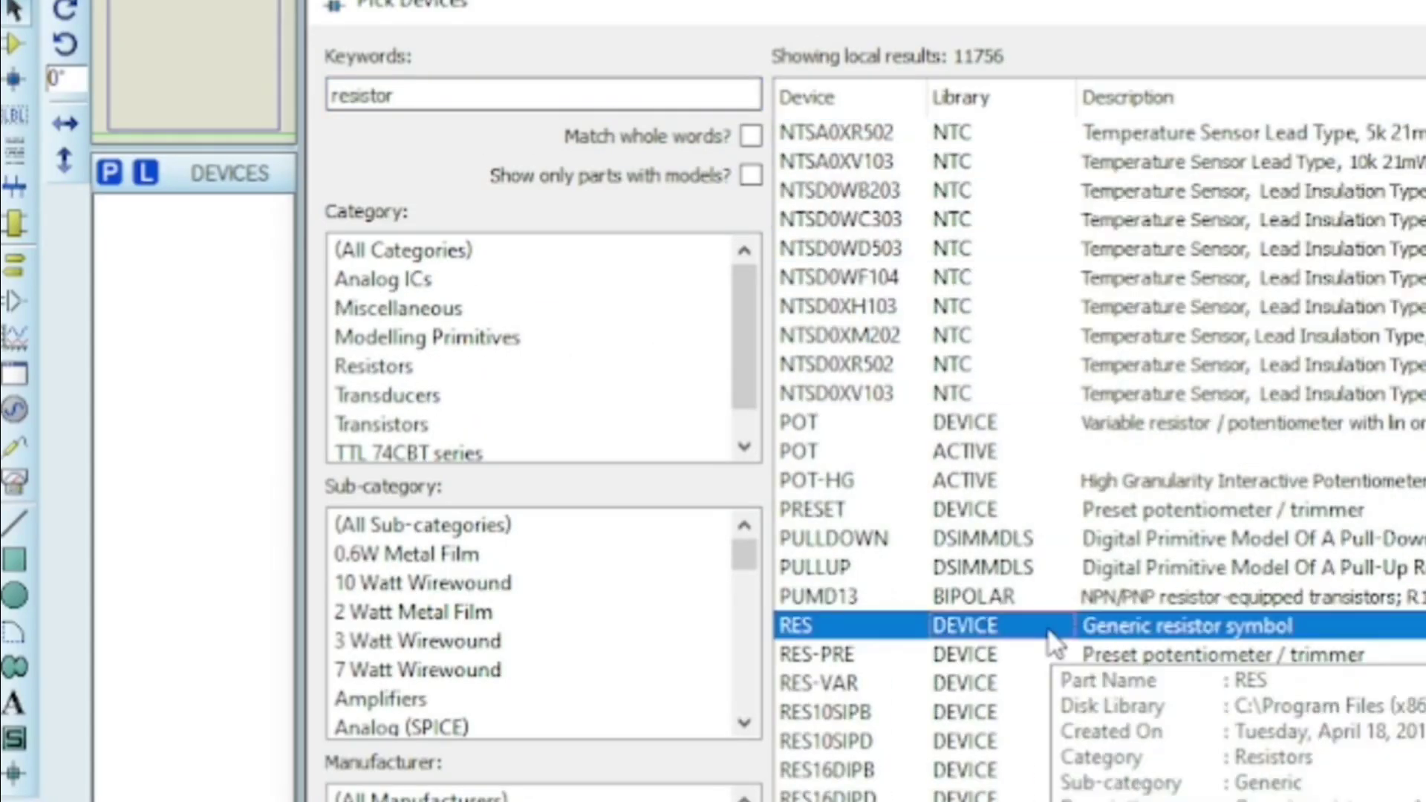
pyautogui.click(1048, 455)
pyautogui.click(965, 627)
pyautogui.doubleClick(964, 627)
# Step: Add LED-RED by searching 'red led', then search 'batt' and select the CELL battery
pyautogui.click(111, 174)
pyautogui.write('red led')
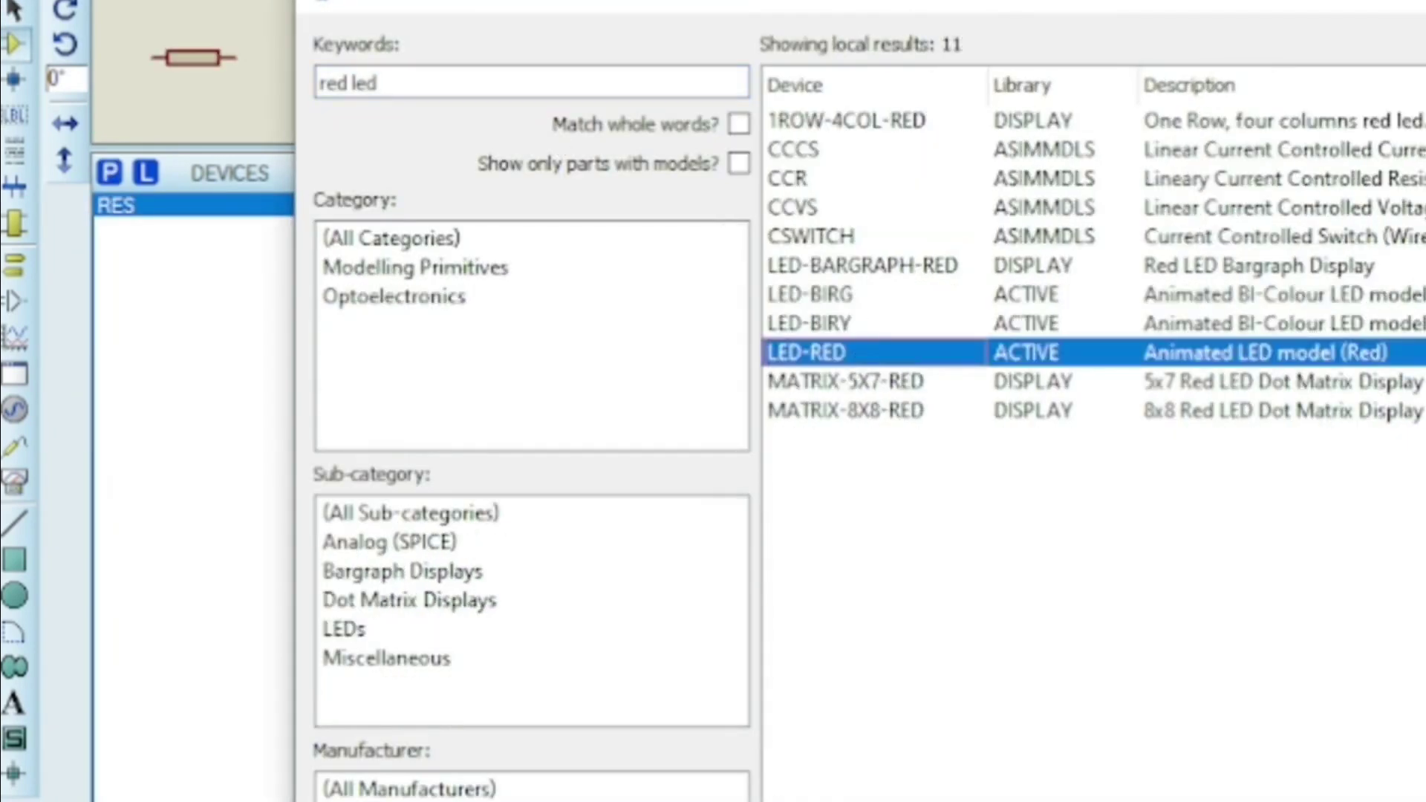
pyautogui.press('Return')
pyautogui.click(119, 172)
pyautogui.write('batt')
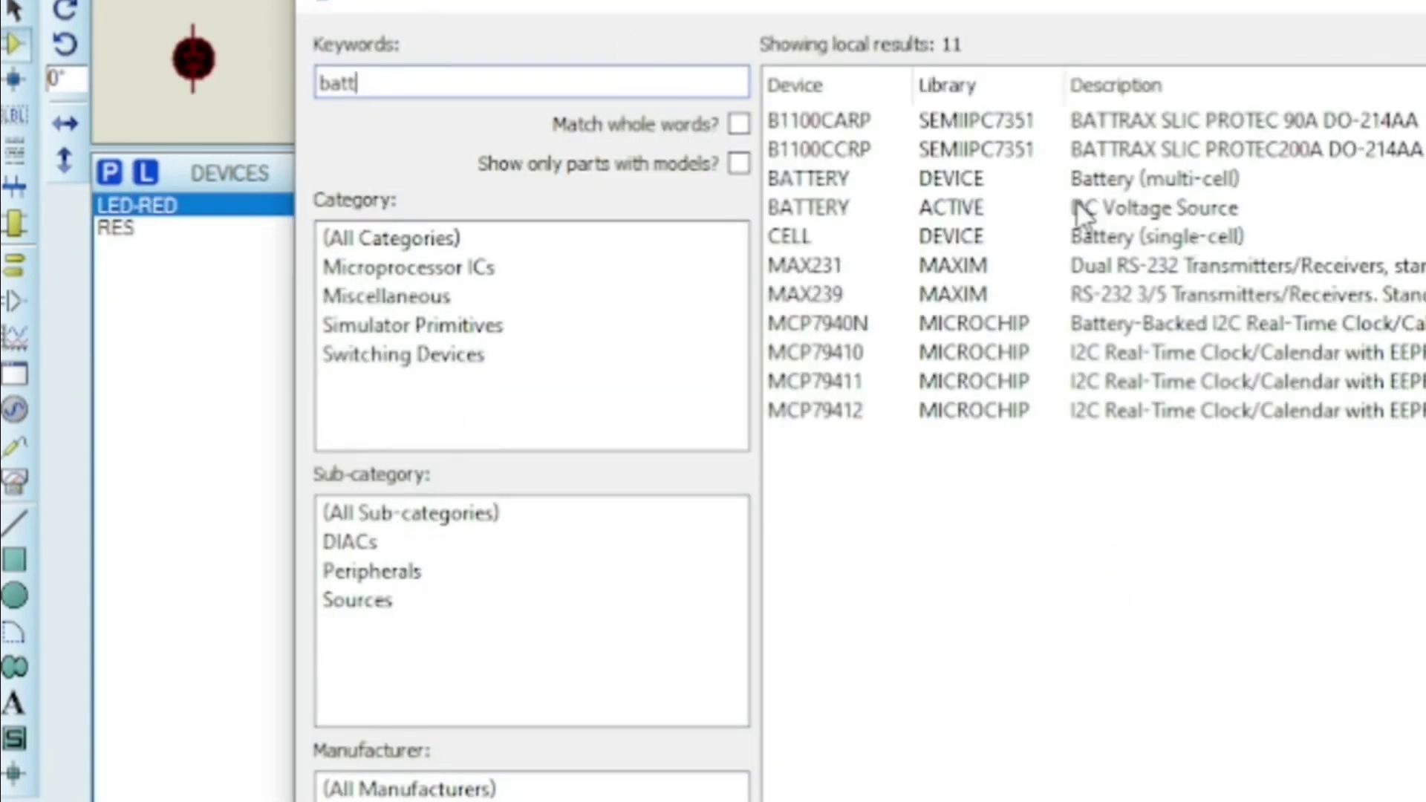
pyautogui.click(1081, 211)
pyautogui.click(1364, 235)
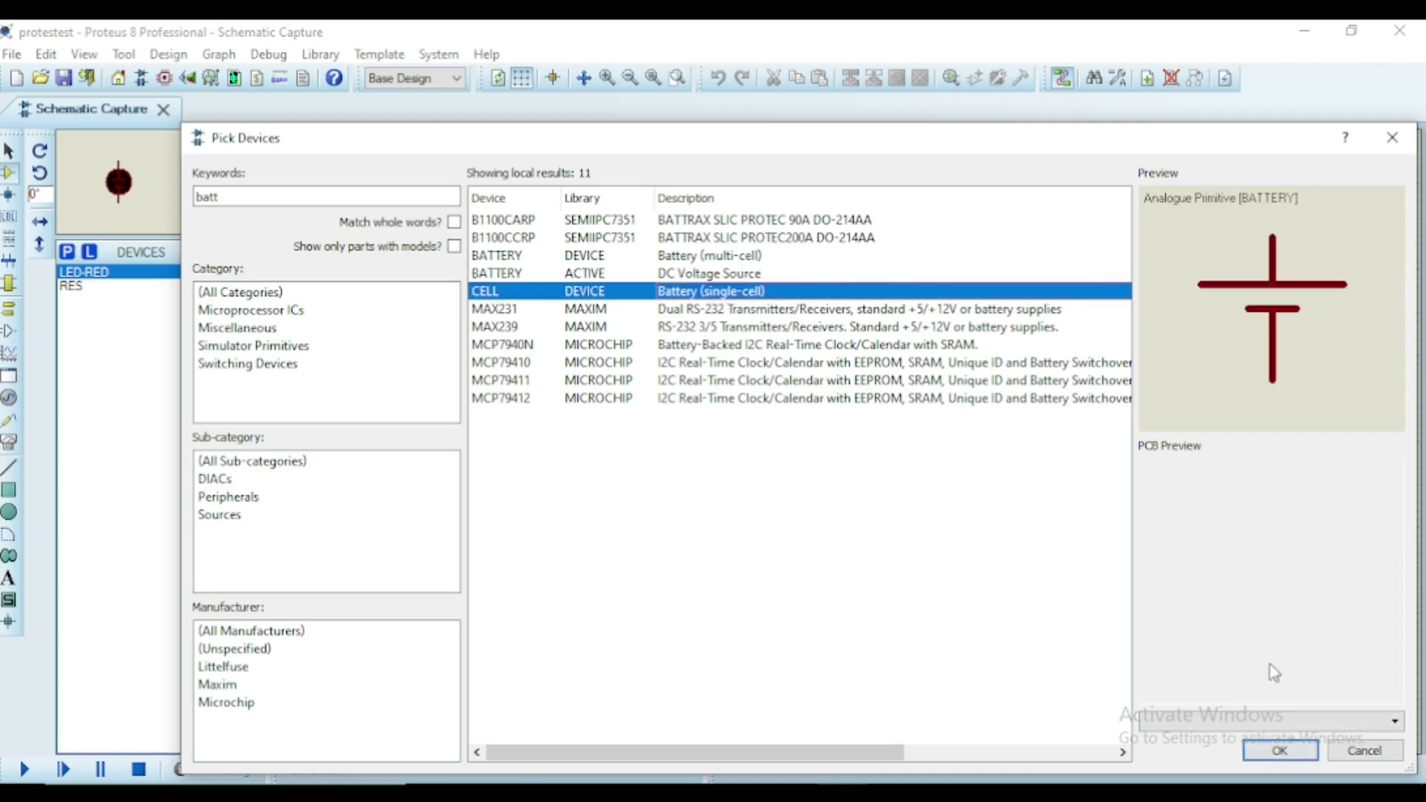
# Step: Add CELL, then place the battery left of R1 and the red LED to its right
pyautogui.click(1278, 751)
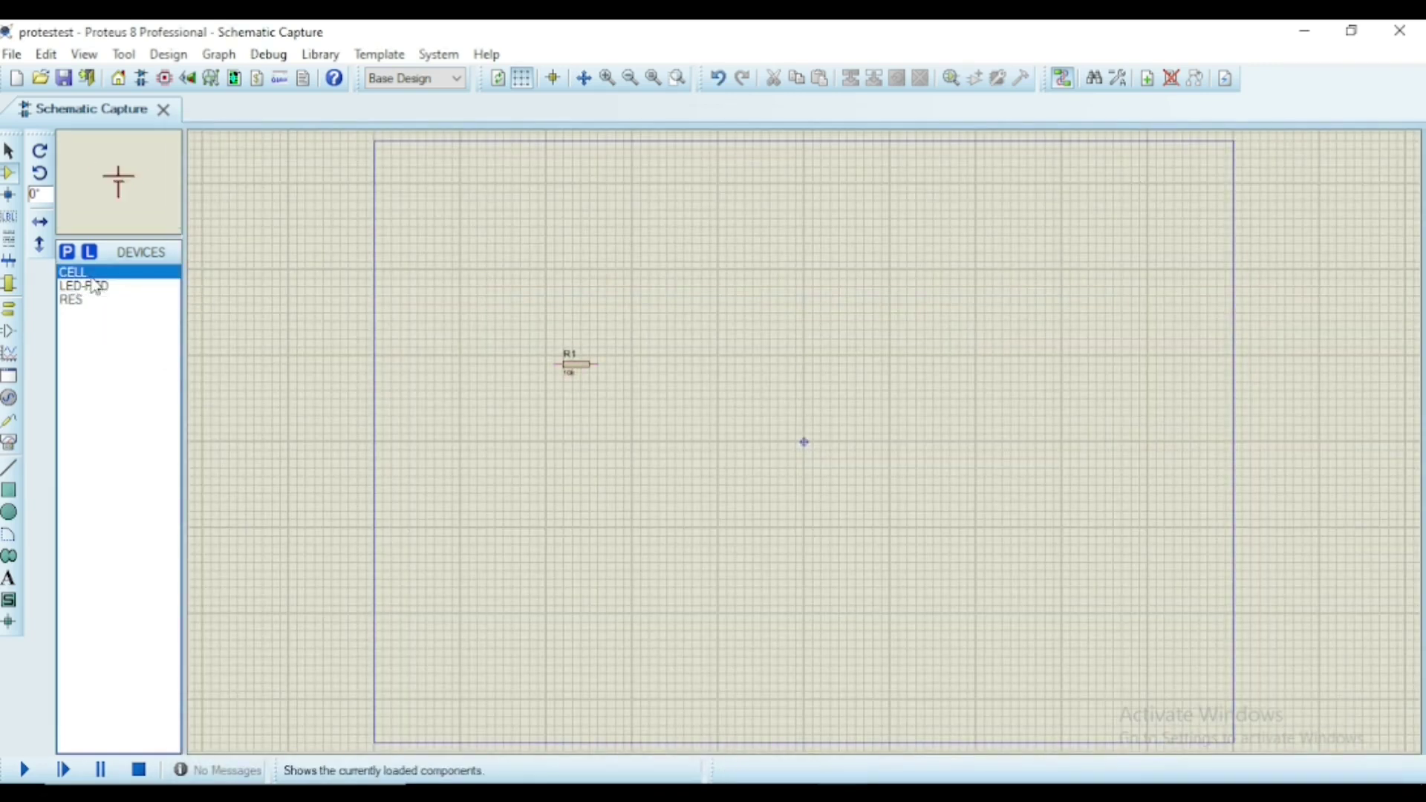
pyautogui.click(524, 422)
pyautogui.click(84, 286)
pyautogui.click(684, 408)
pyautogui.click(607, 78)
pyautogui.click(97, 179)
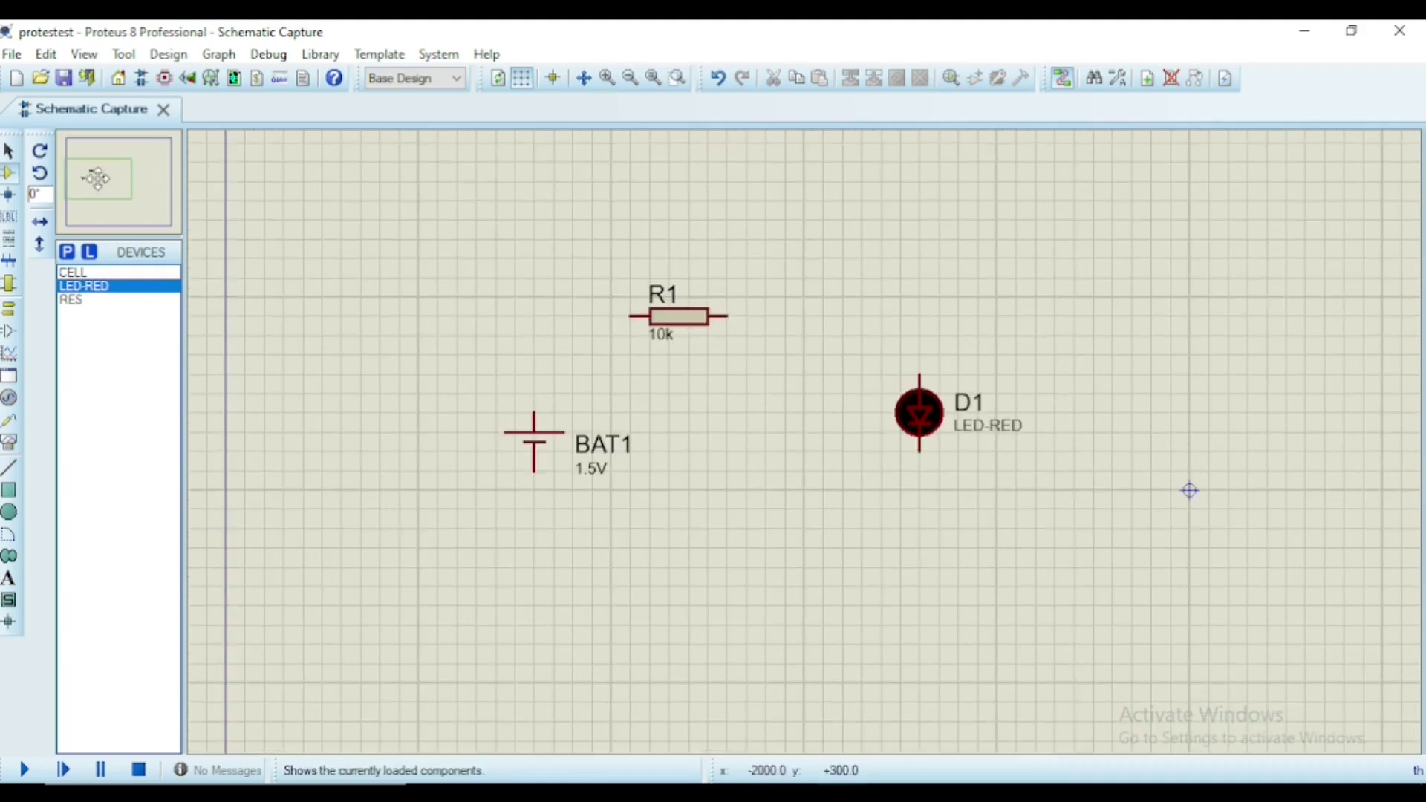
# Step: Wire battery to R1, R1 to the LED, and the LED back to the battery's lower pin
pyautogui.click(534, 414)
pyautogui.click(631, 316)
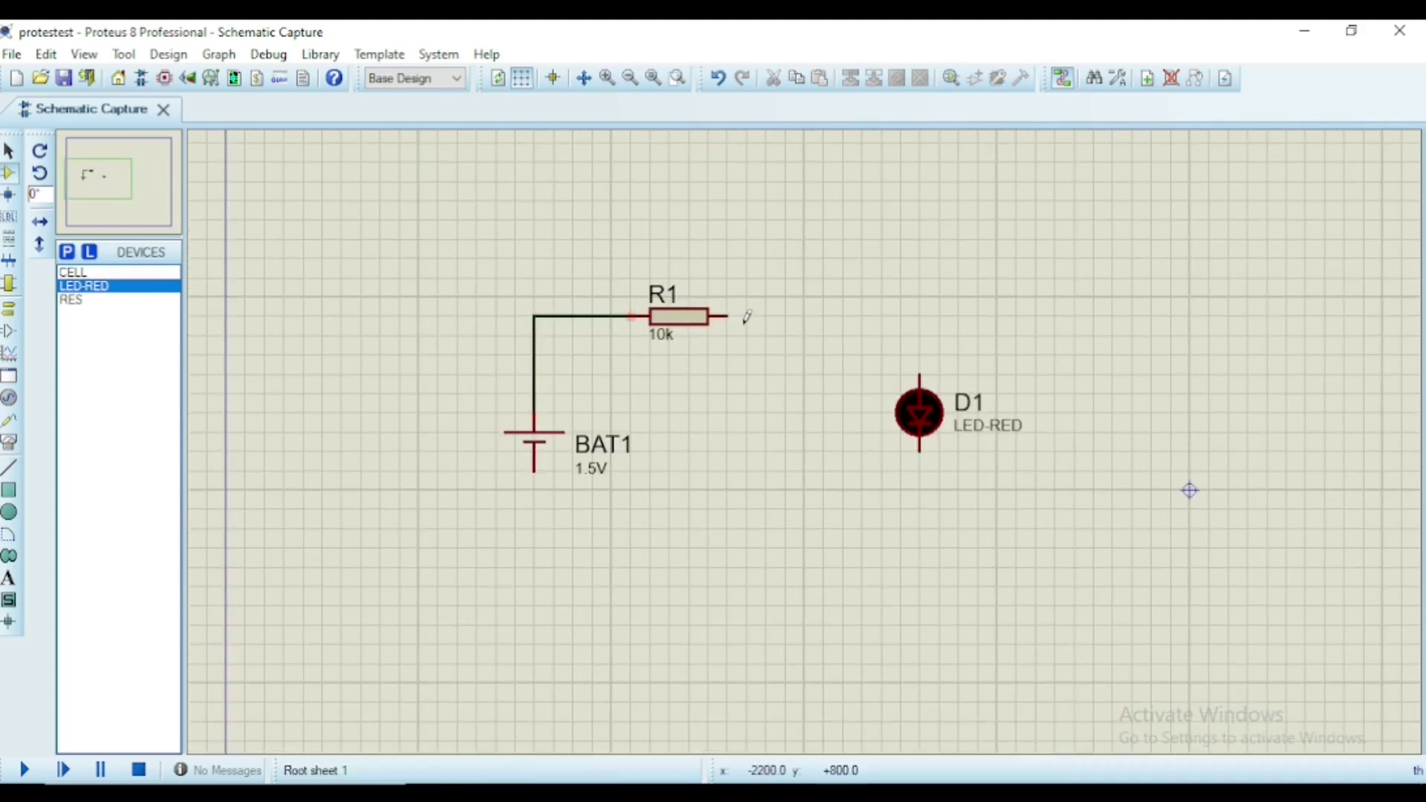
pyautogui.click(730, 316)
pyautogui.click(923, 364)
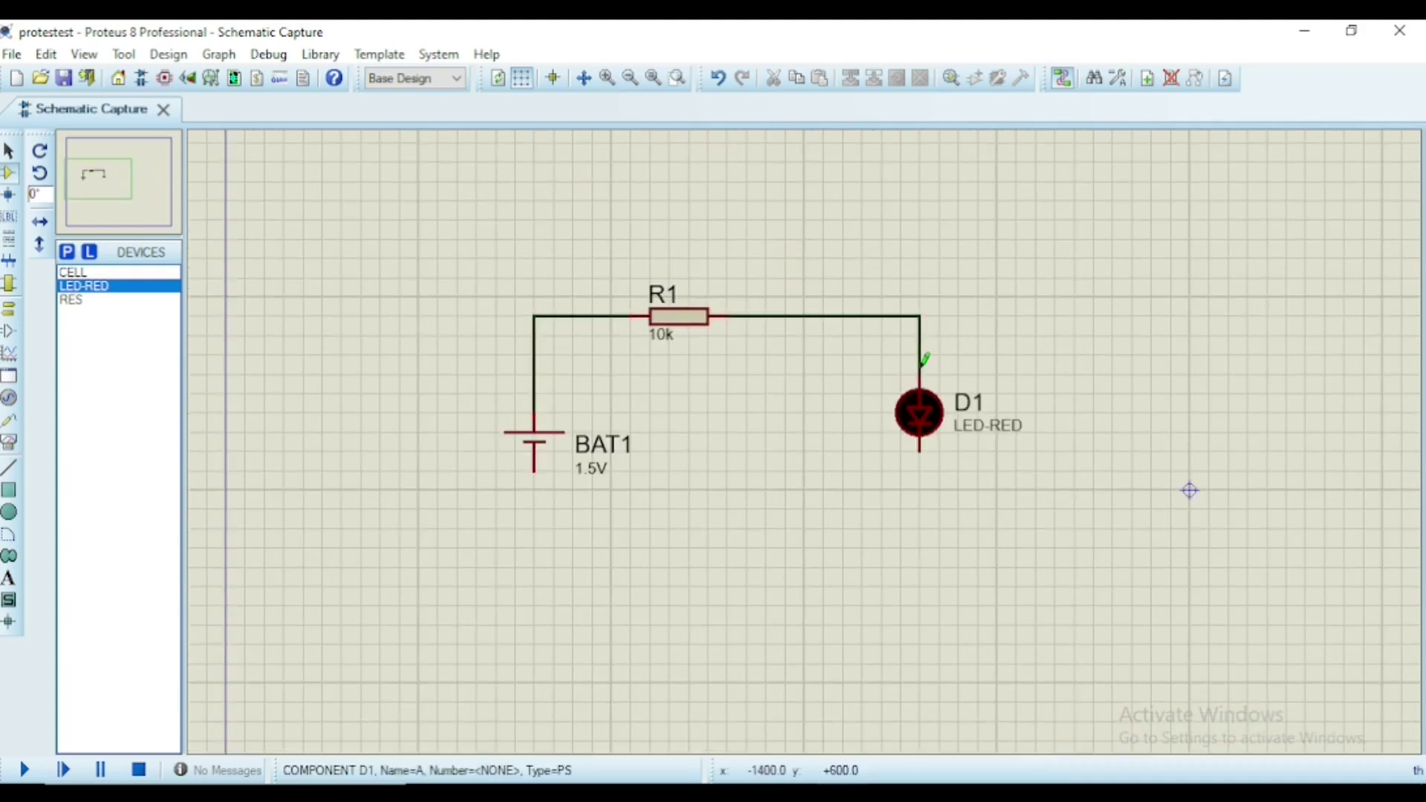
pyautogui.click(535, 469)
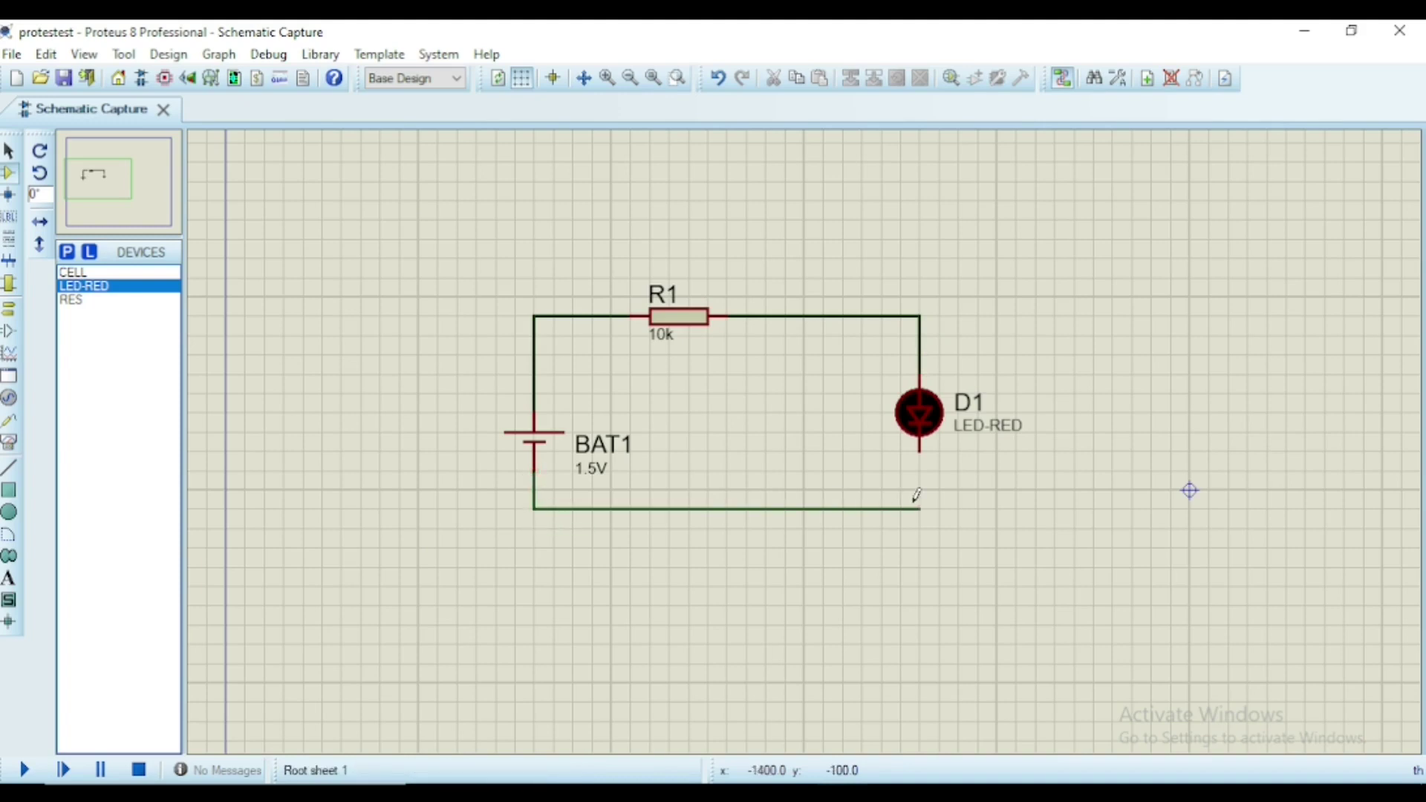
pyautogui.click(919, 451)
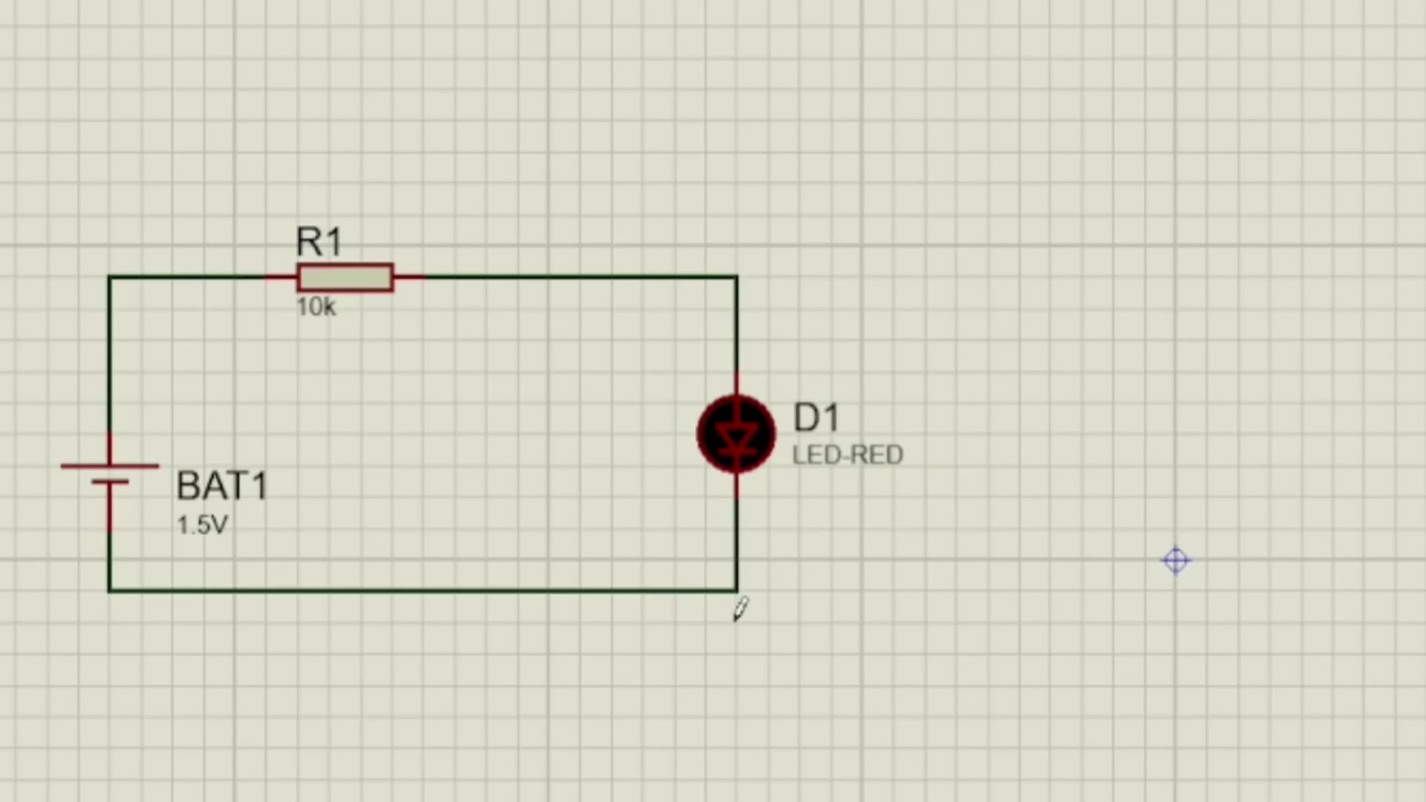
# Step: Place a GROUND terminal below the LED and wire it to the loop's bottom corner
pyautogui.rightClick(943, 520)
pyautogui.moveTo(876, 624)
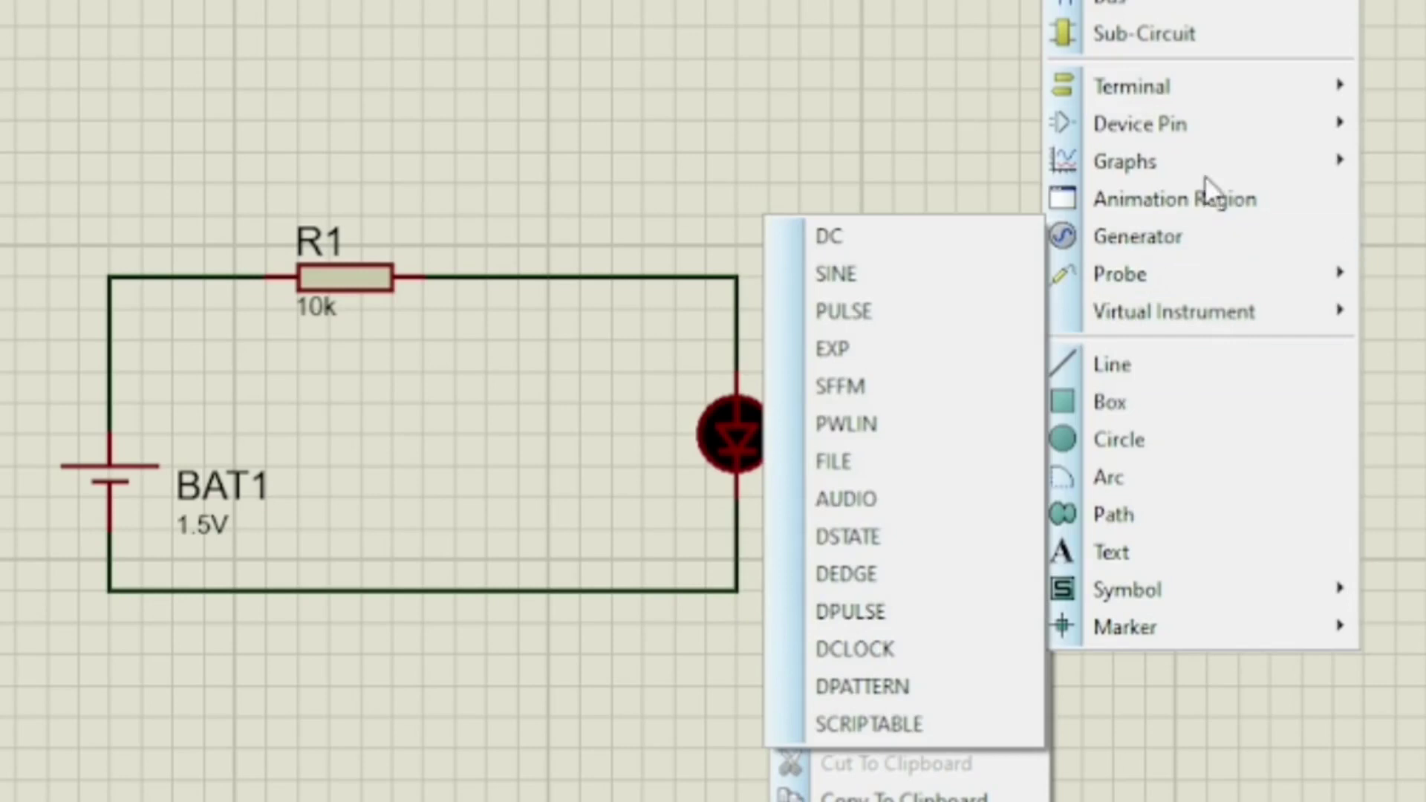
pyautogui.moveTo(1199, 96)
pyautogui.click(820, 271)
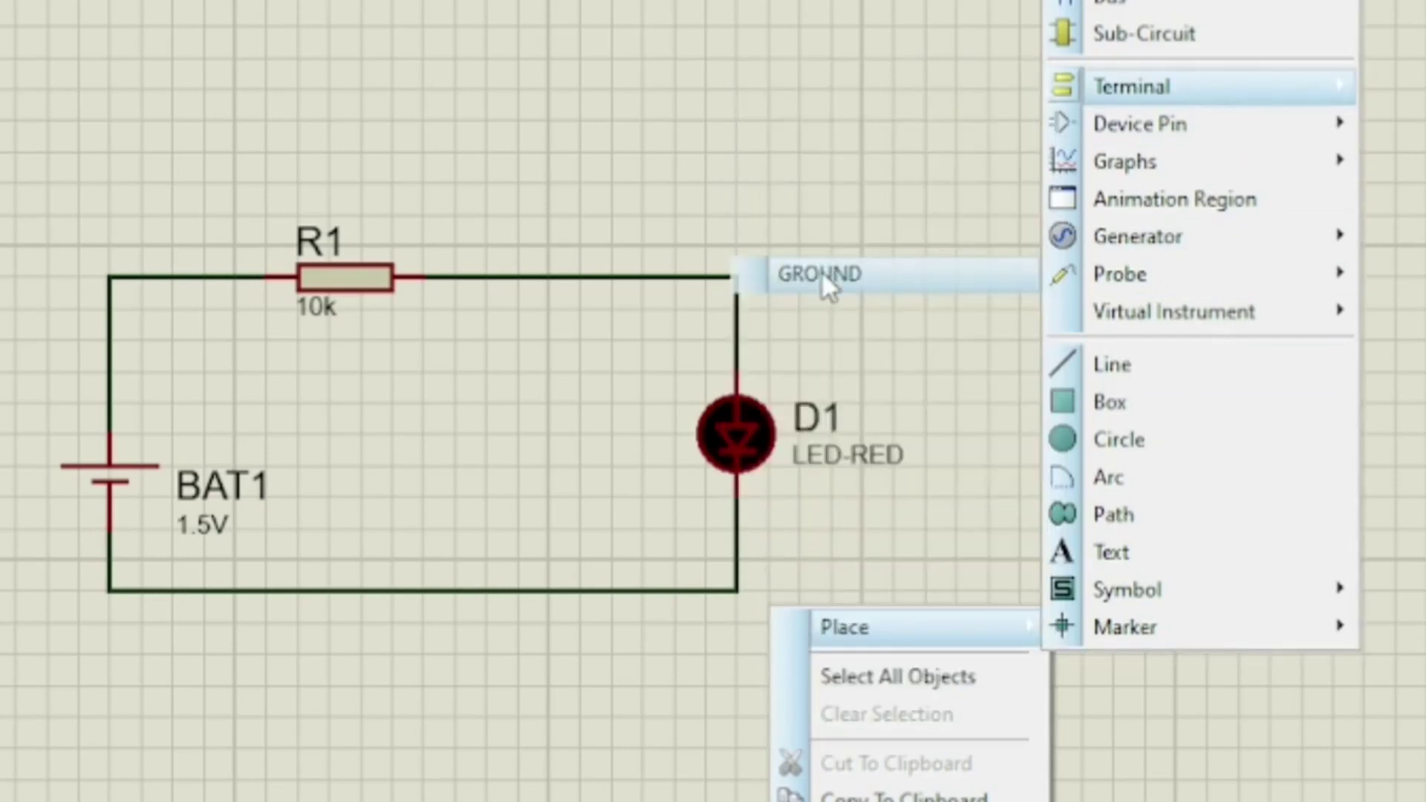
pyautogui.click(920, 550)
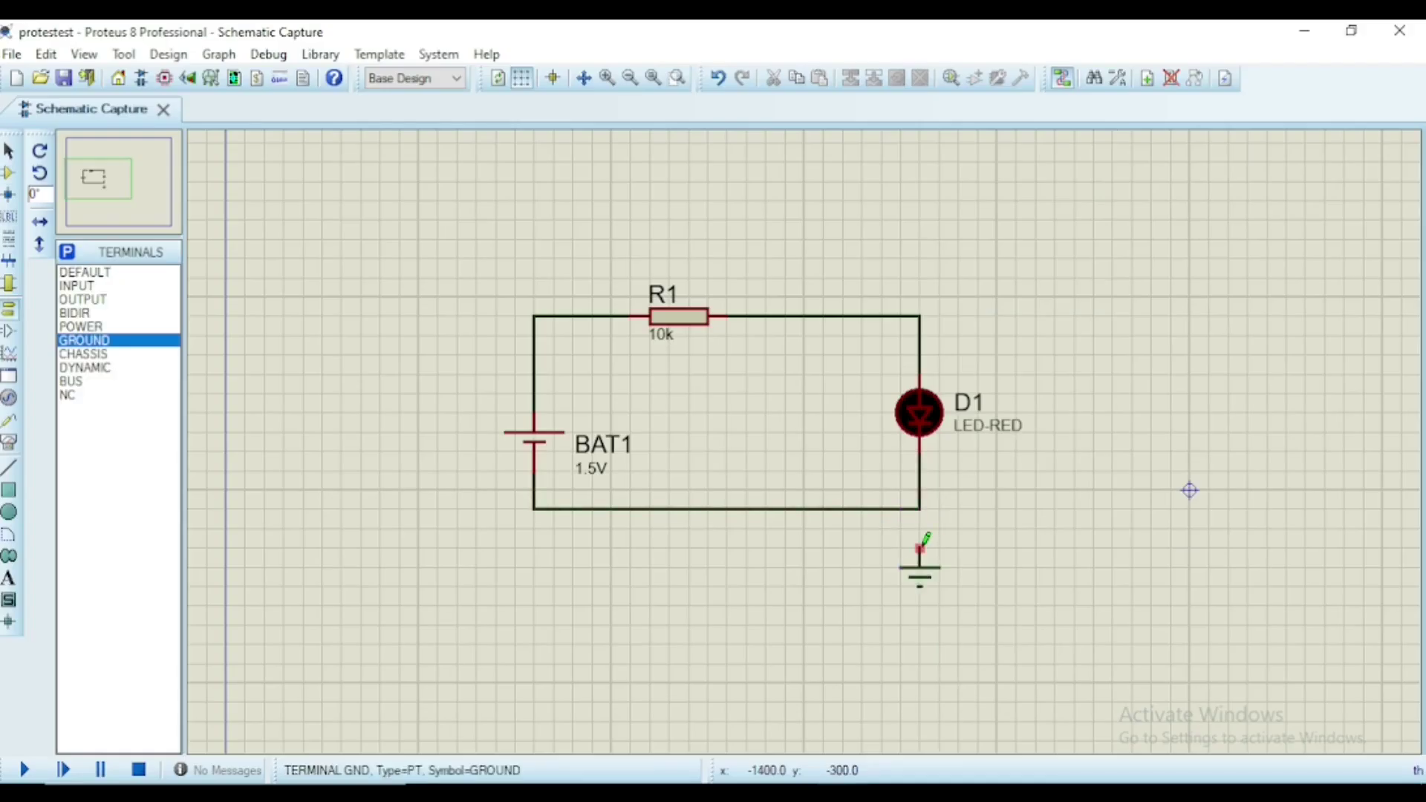
pyautogui.click(920, 509)
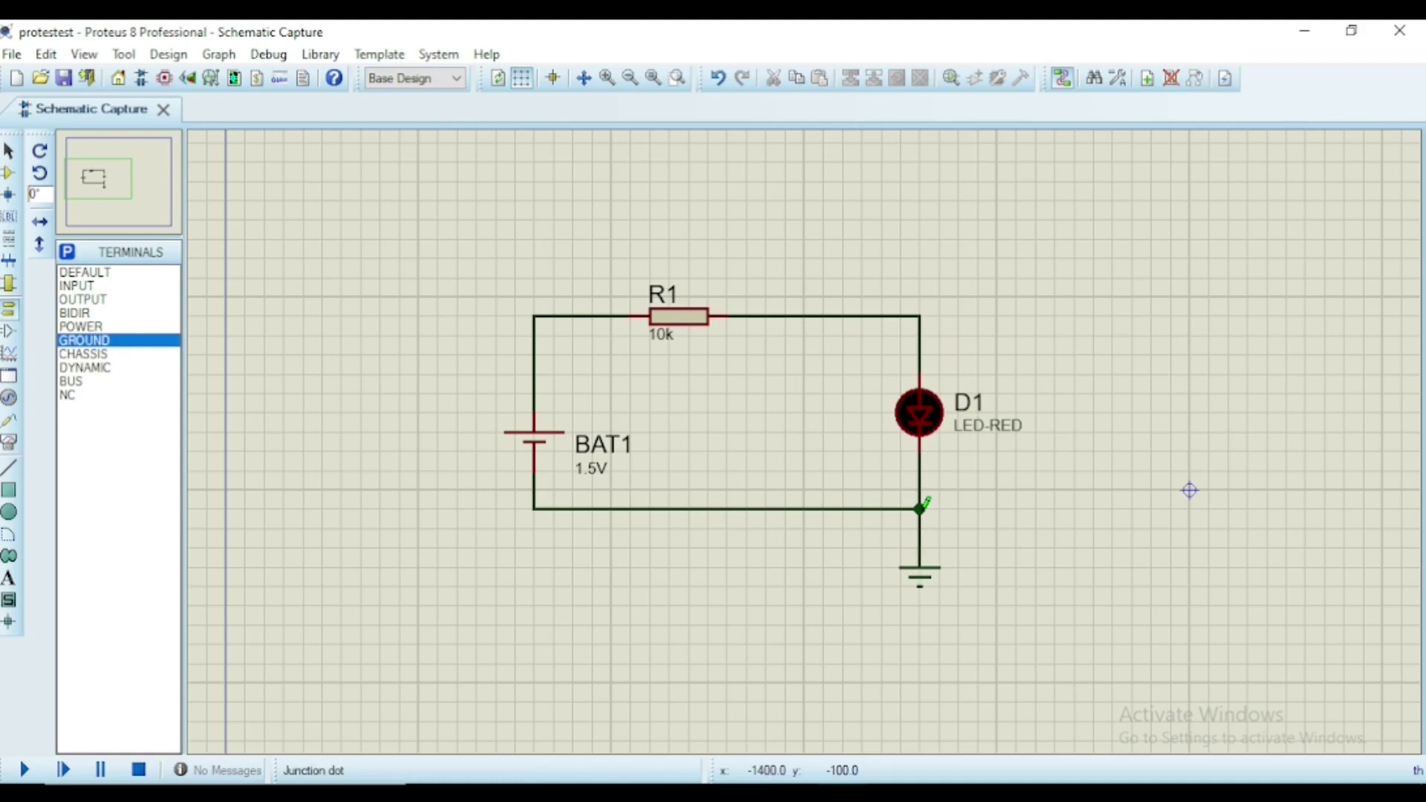
# Step: Change the battery BAT1's voltage value to 5V
pyautogui.doubleClick(592, 446)
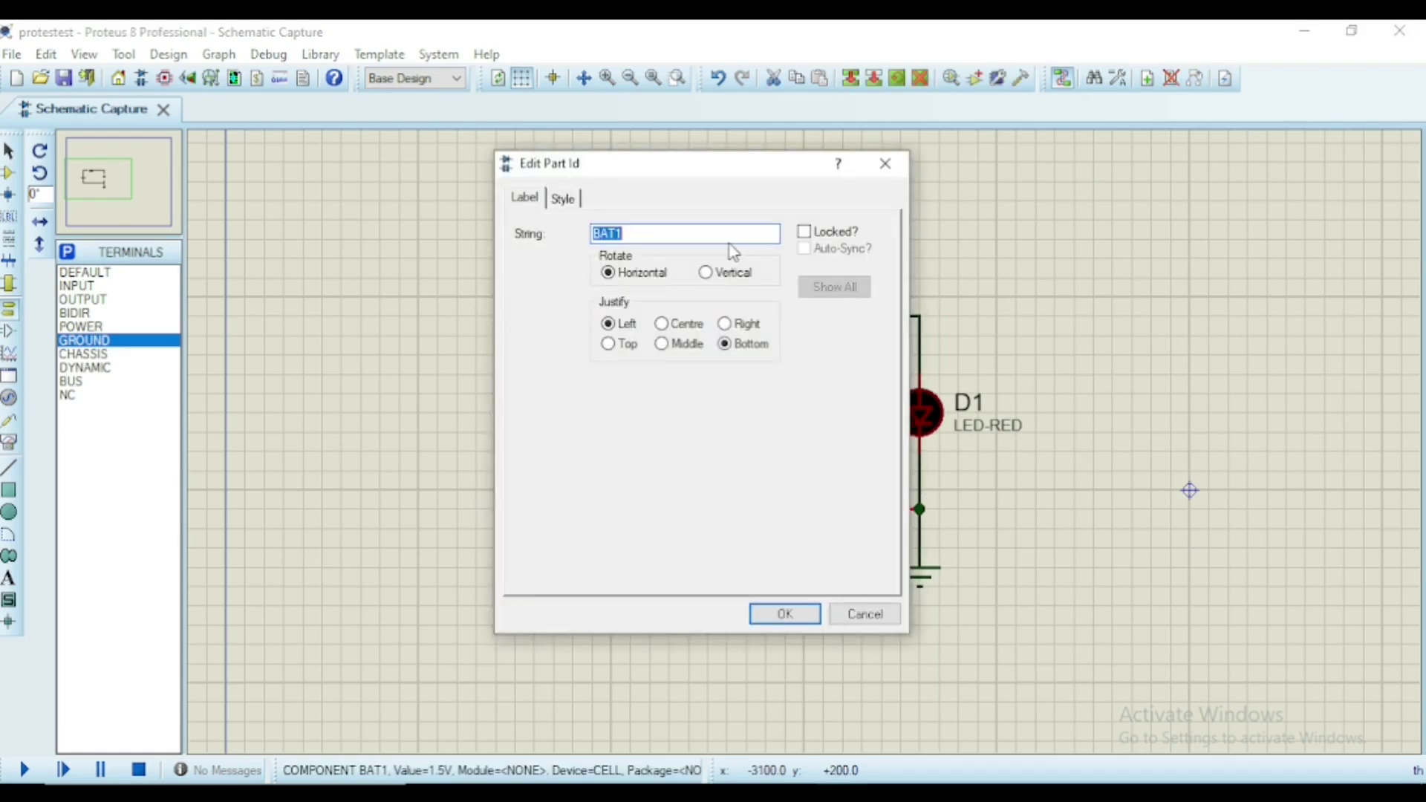
pyautogui.click(875, 165)
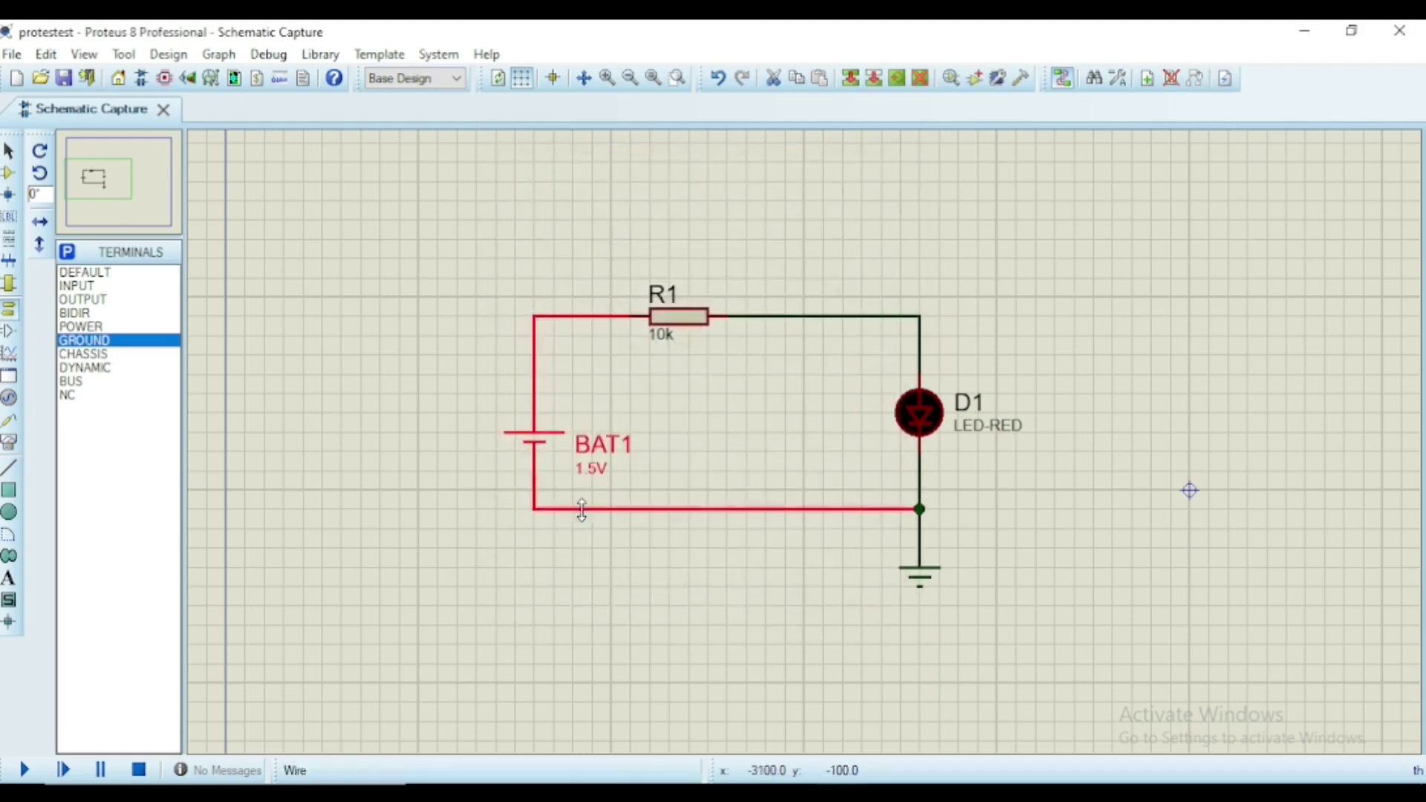
pyautogui.doubleClick(502, 532)
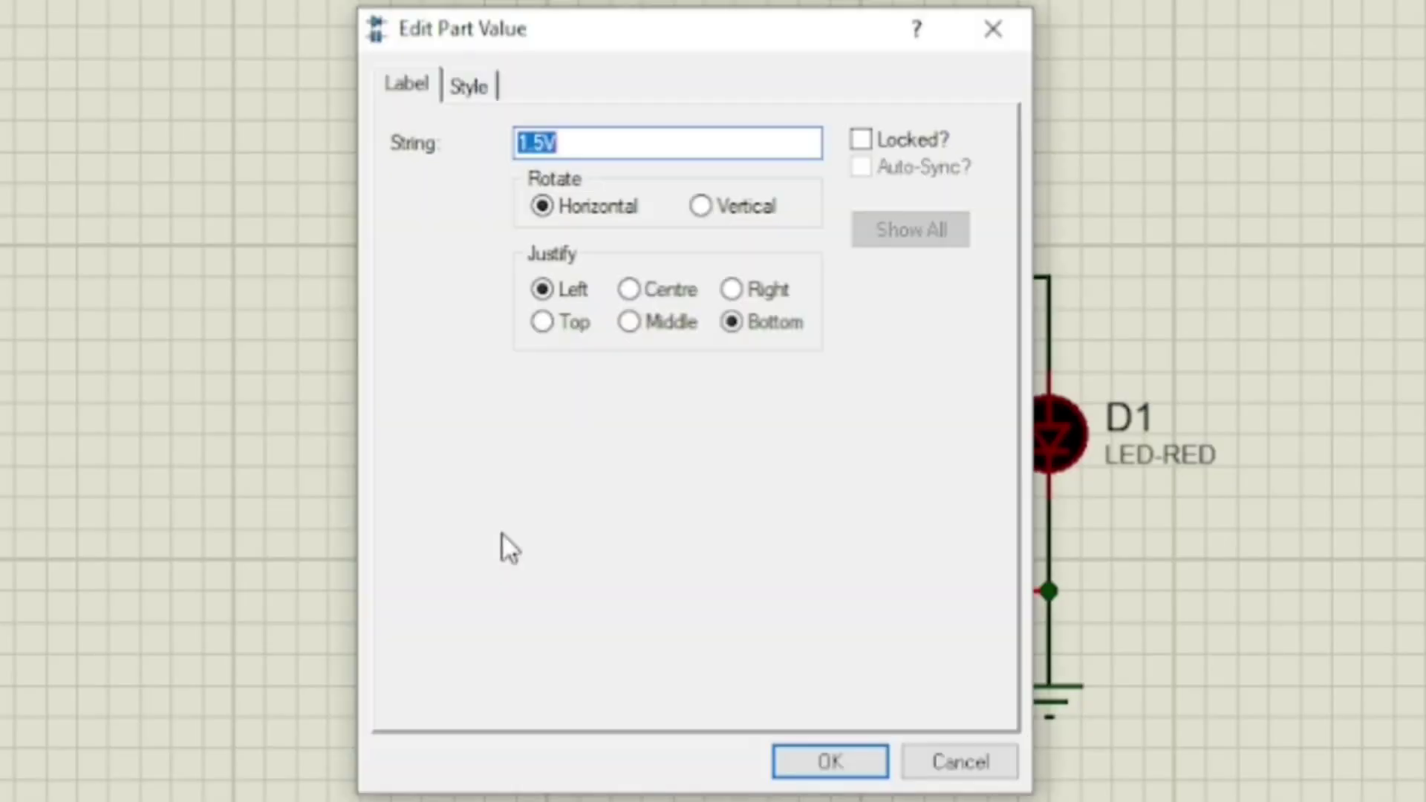
pyautogui.press('Left')
pyautogui.press('Right')
pyautogui.press('BackSpace')
pyautogui.press('Return')
# Step: Set resistor R1's value to 0.220k and start the simulation
pyautogui.doubleClick(637, 312)
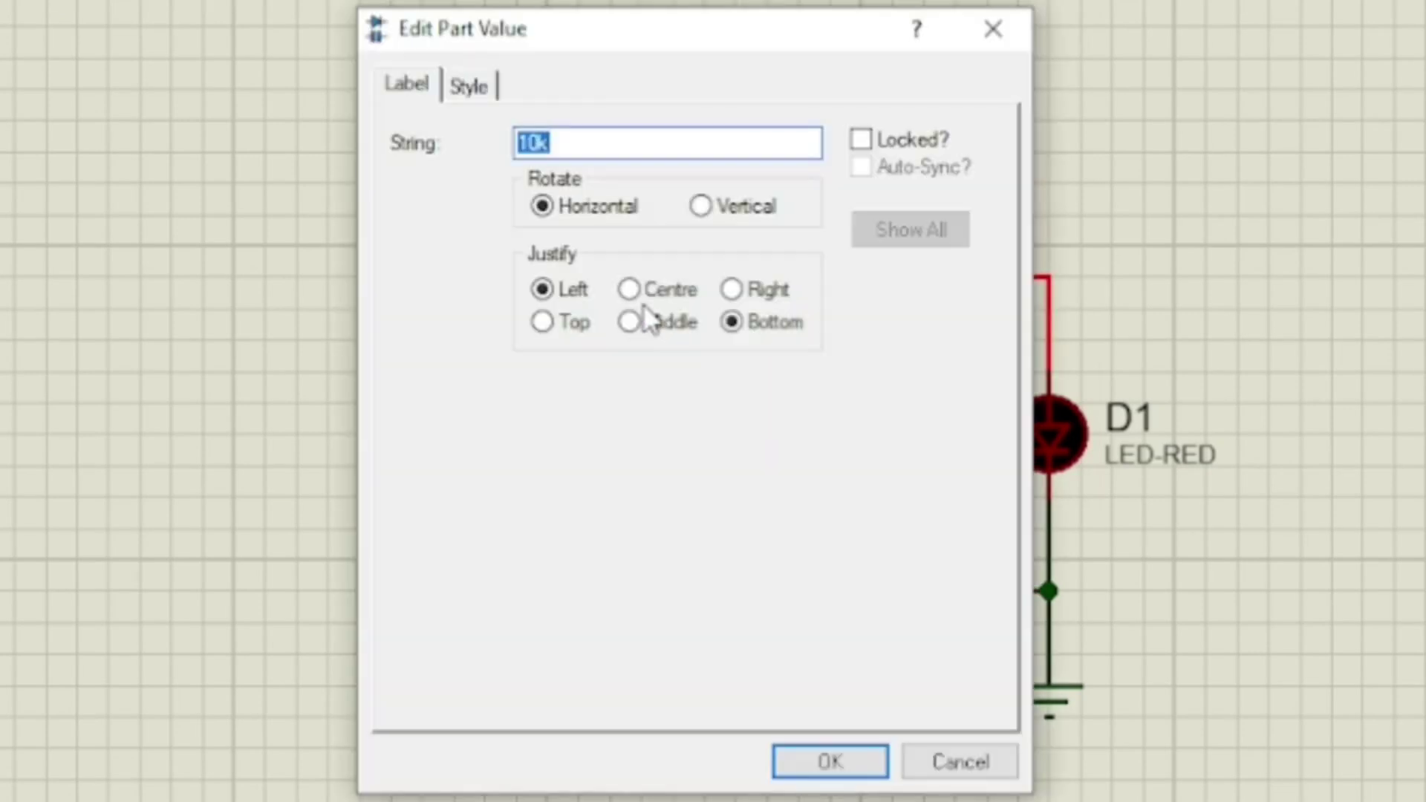
pyautogui.write('220')
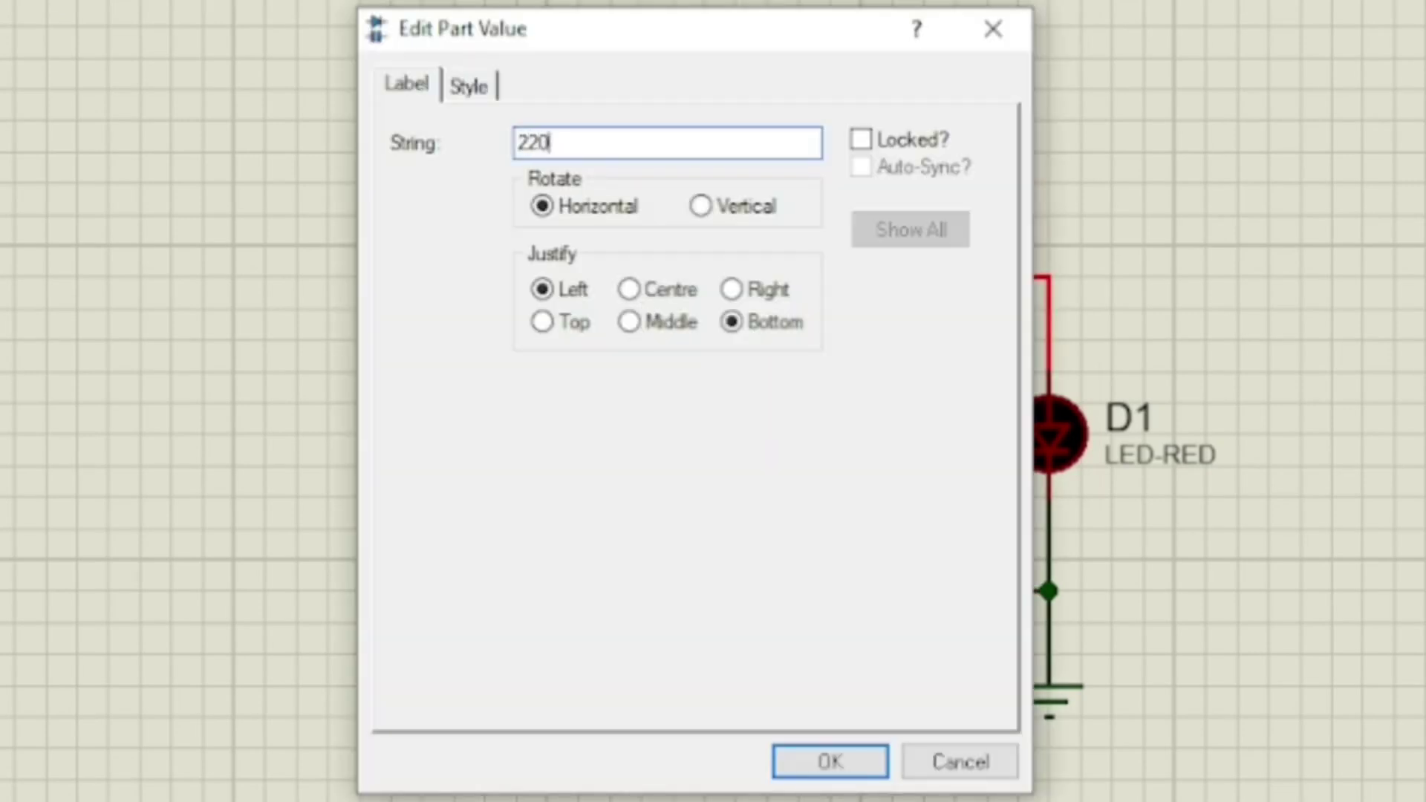
pyautogui.click(517, 143)
pyautogui.write('0.')
pyautogui.click(564, 143)
pyautogui.write('k')
pyautogui.click(829, 759)
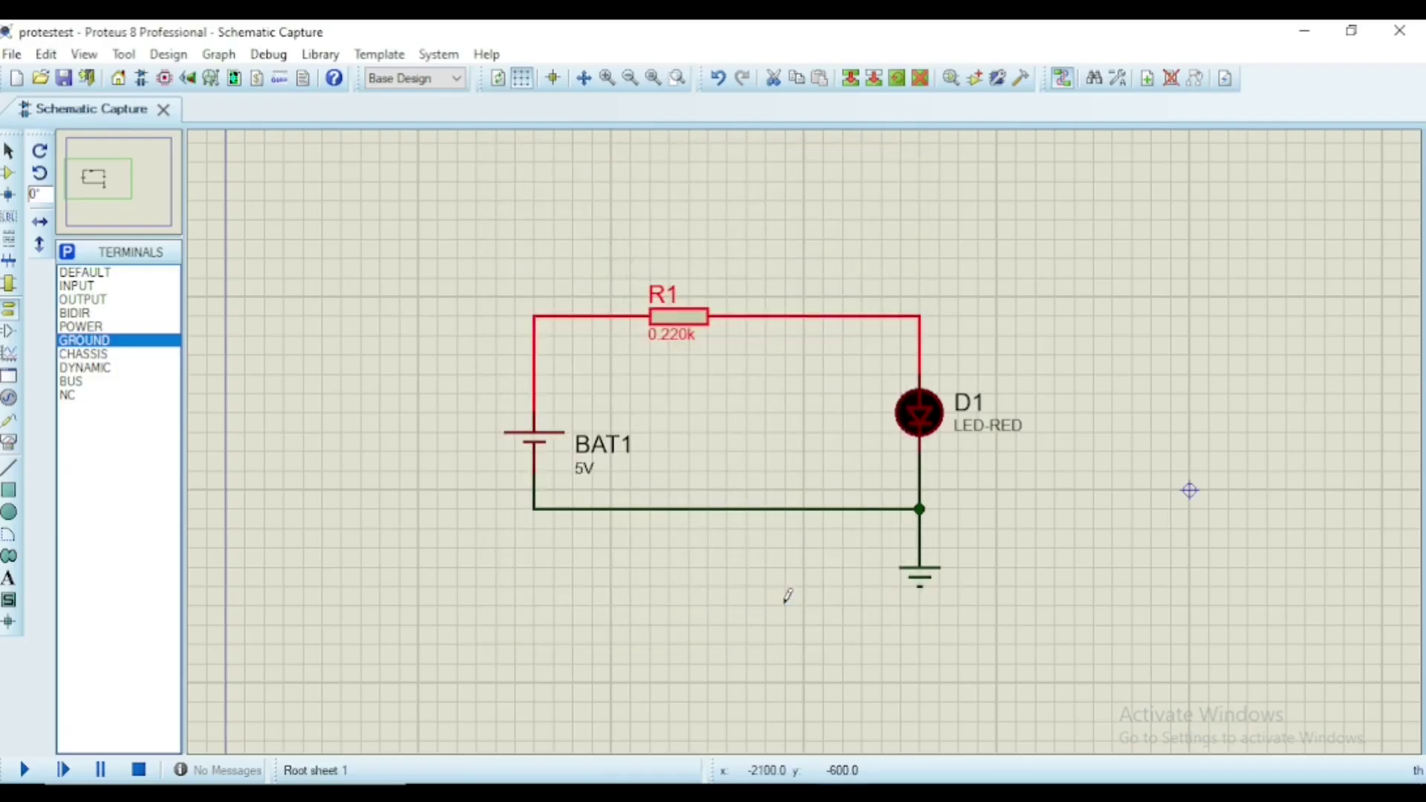
pyautogui.click(787, 596)
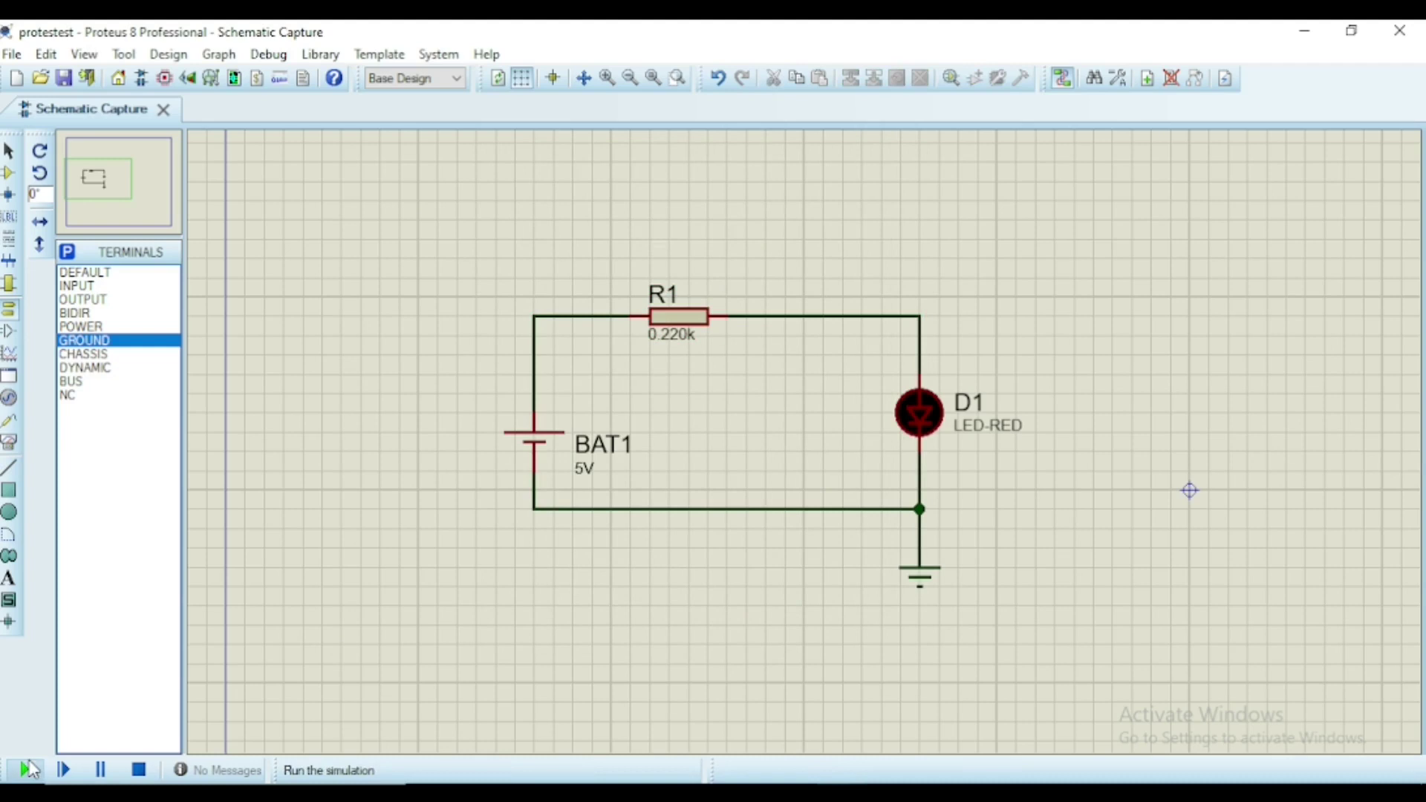
pyautogui.click(28, 769)
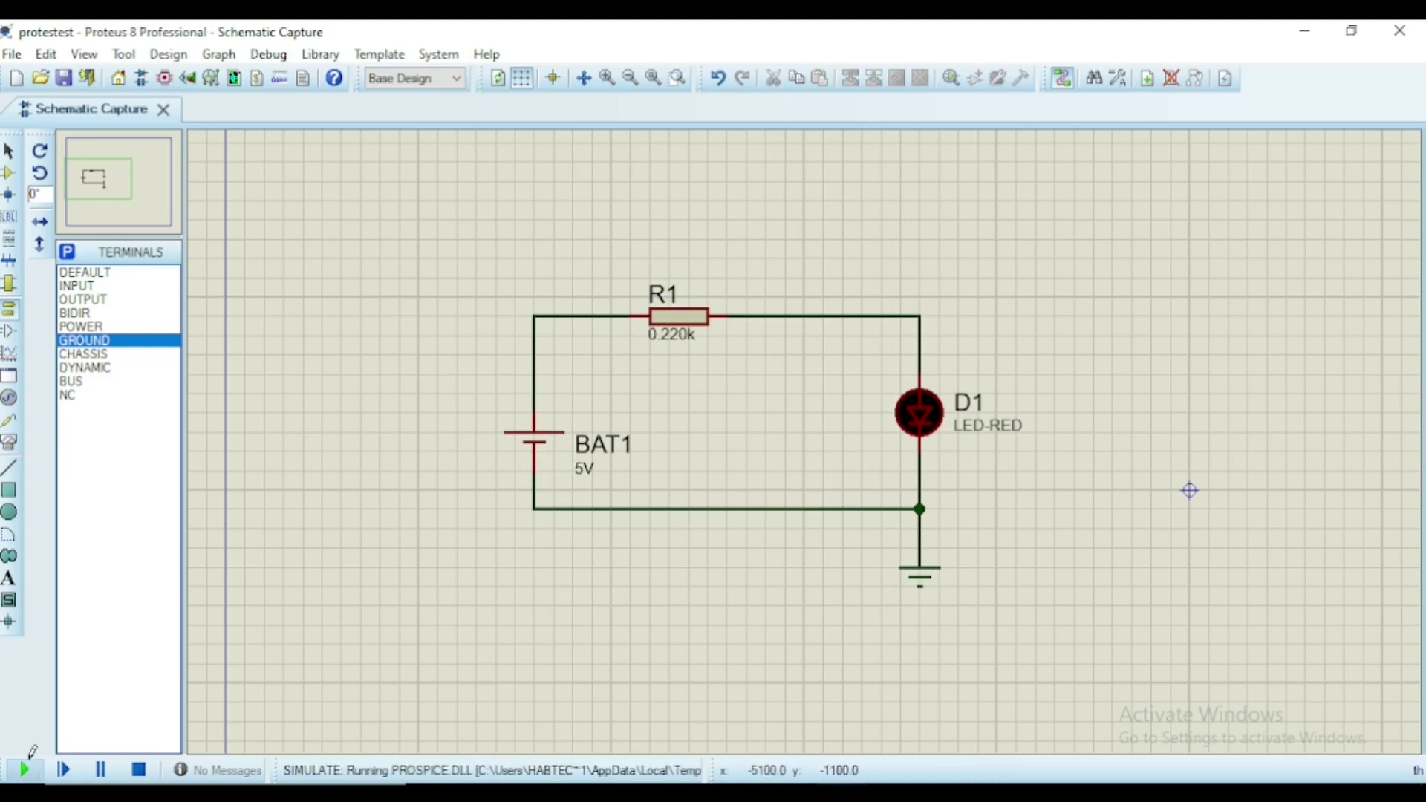